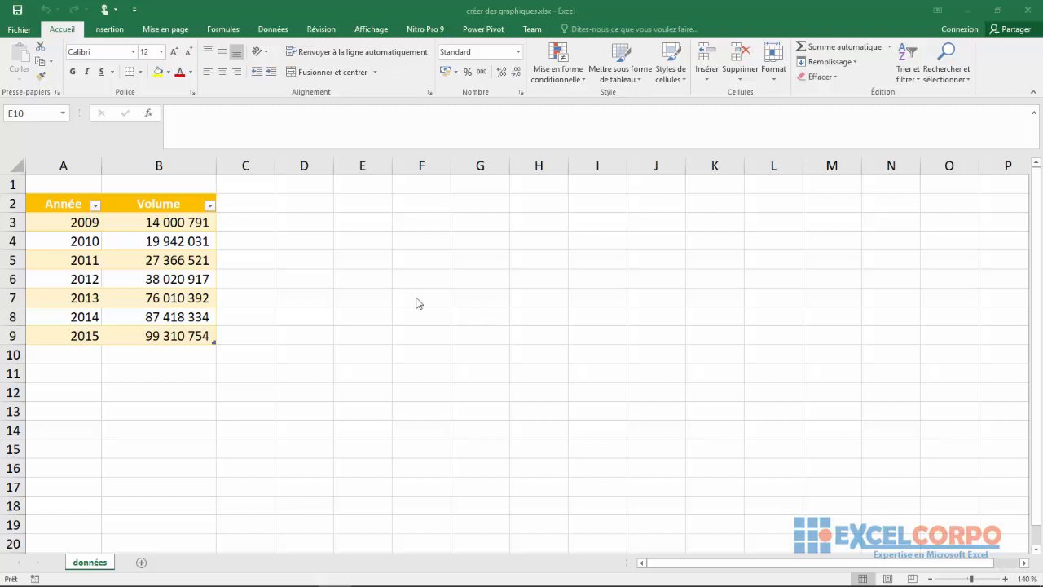
Preview the line, scatter and pie charts that Quick Analysis suggests for the range A3:B9.
{"action": "left_click", "coordinate": [360, 281]}
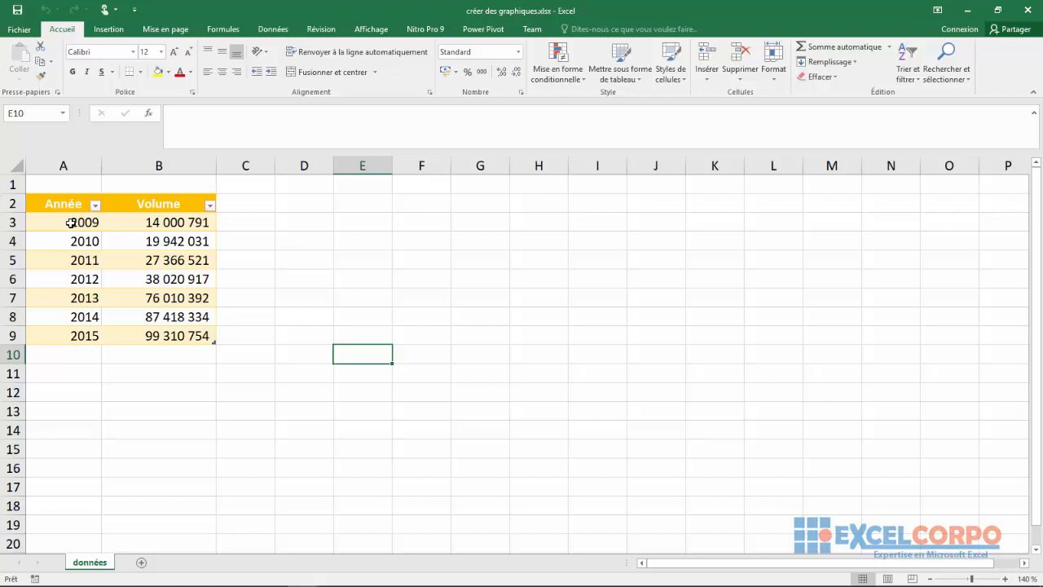
{"action": "left_click_drag", "start_coordinate": [71, 223], "coordinate": [145, 375]}
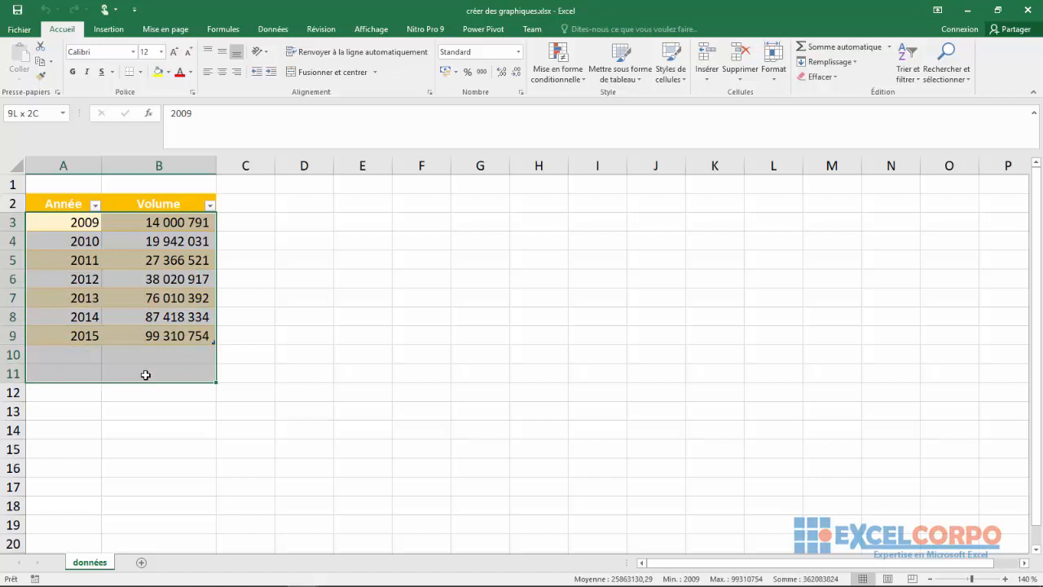
{"action": "left_click_drag", "start_coordinate": [145, 375], "coordinate": [163, 336]}
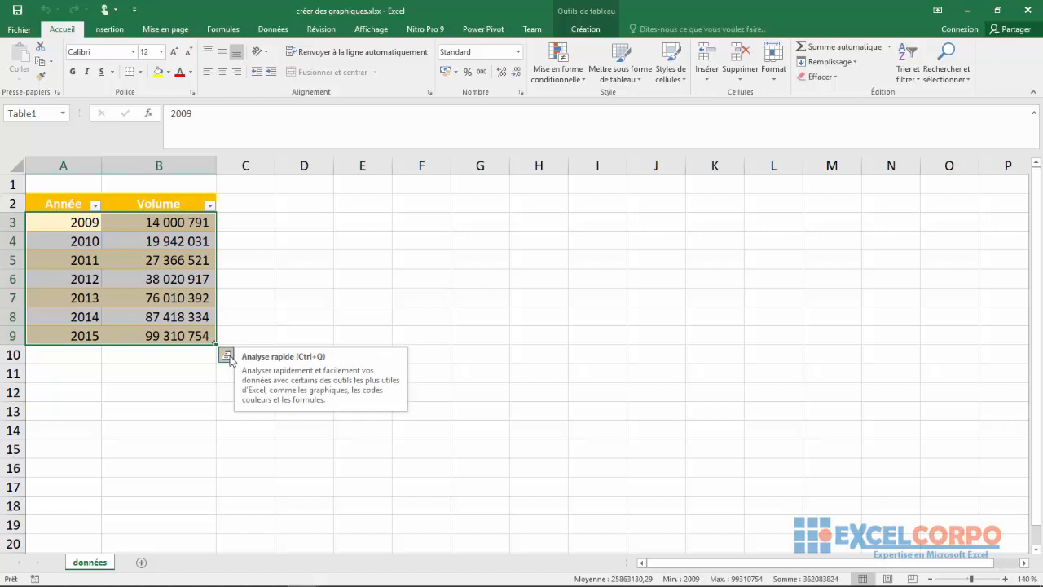
{"action": "left_click", "coordinate": [227, 357]}
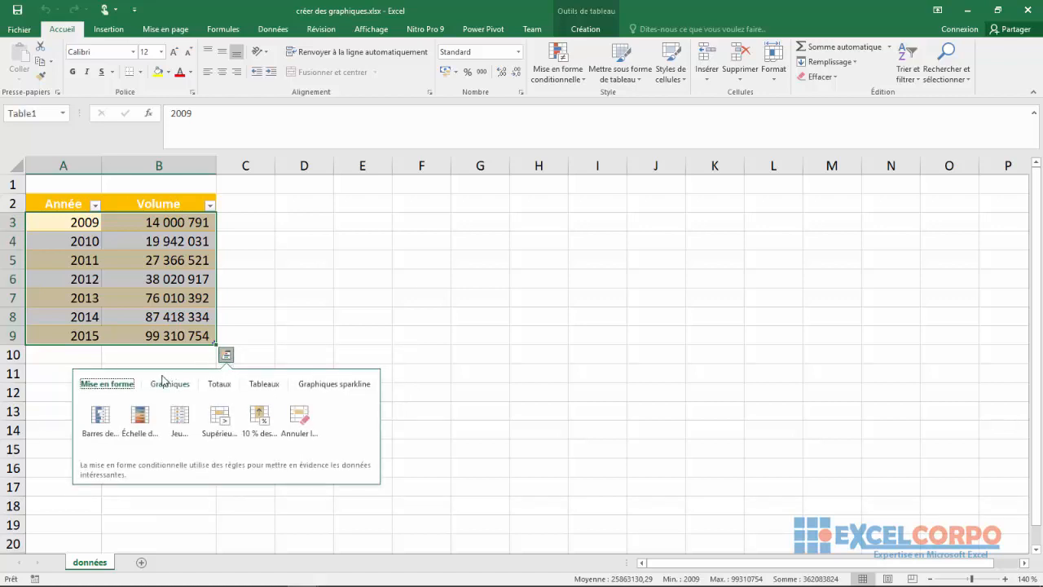
{"action": "left_click", "coordinate": [157, 385]}
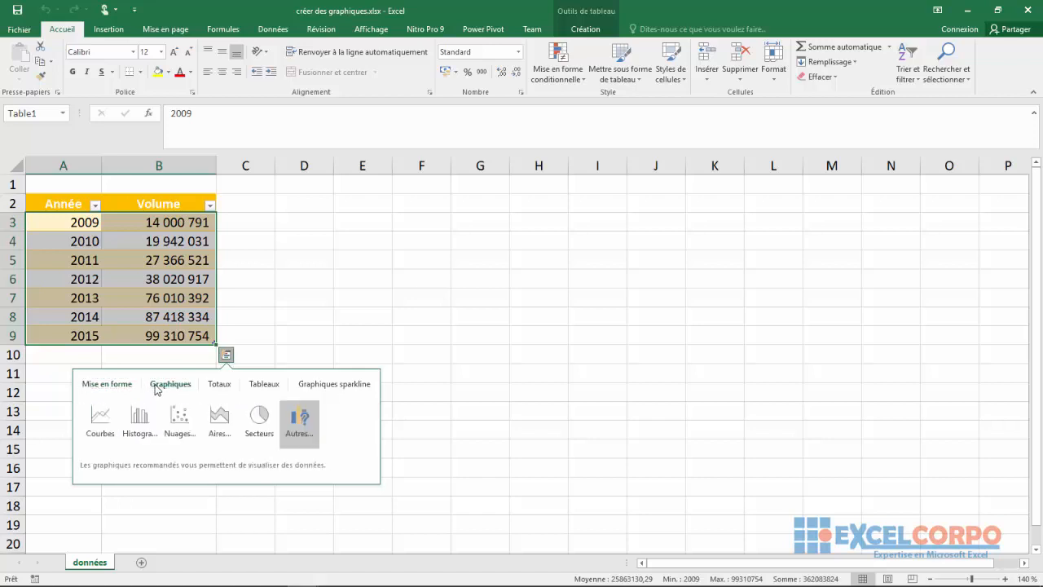
{"action": "mouse_move", "coordinate": [104, 423]}
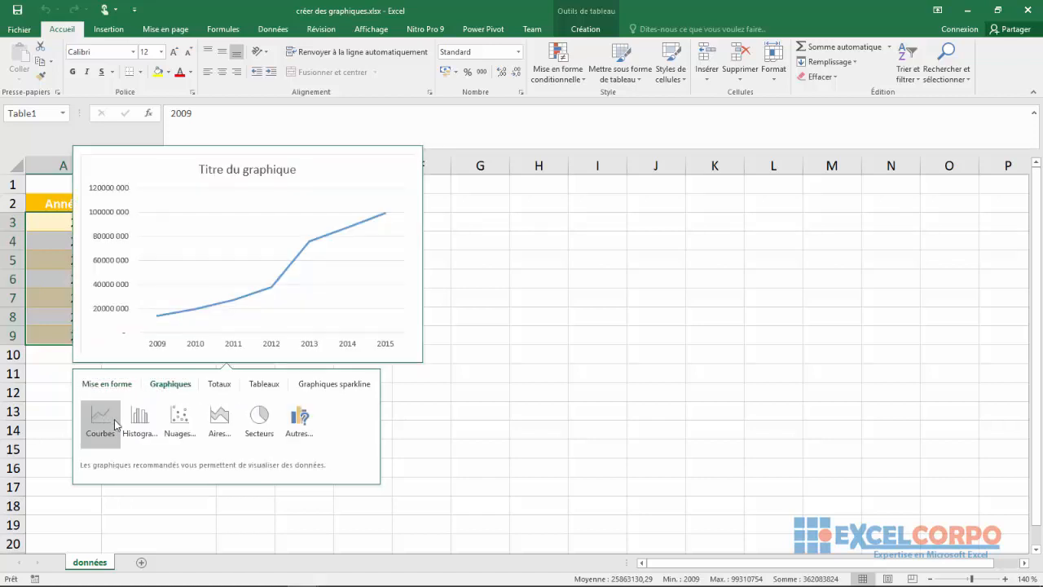
{"action": "mouse_move", "coordinate": [177, 428]}
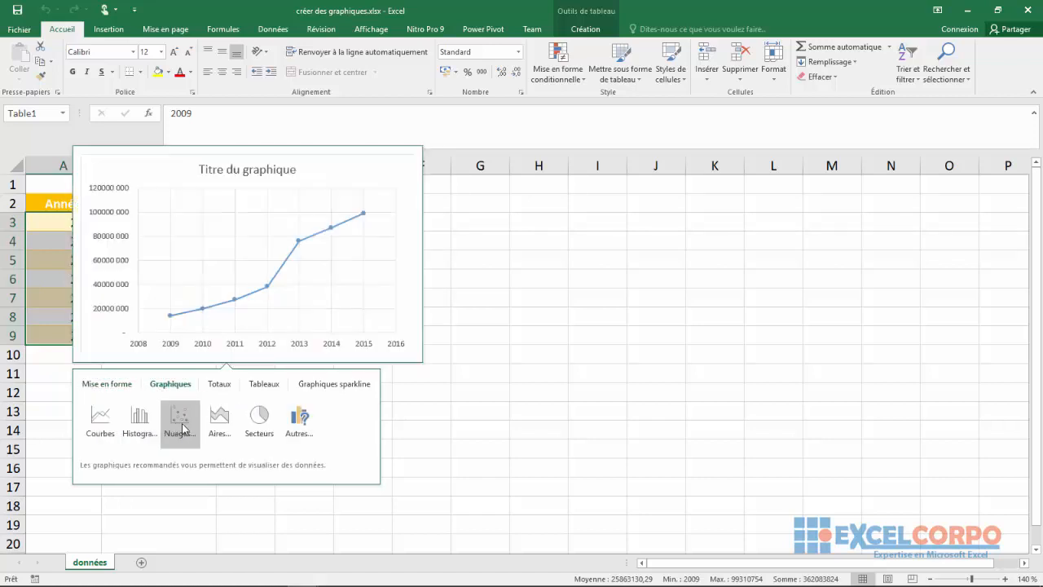
{"action": "mouse_move", "coordinate": [254, 429]}
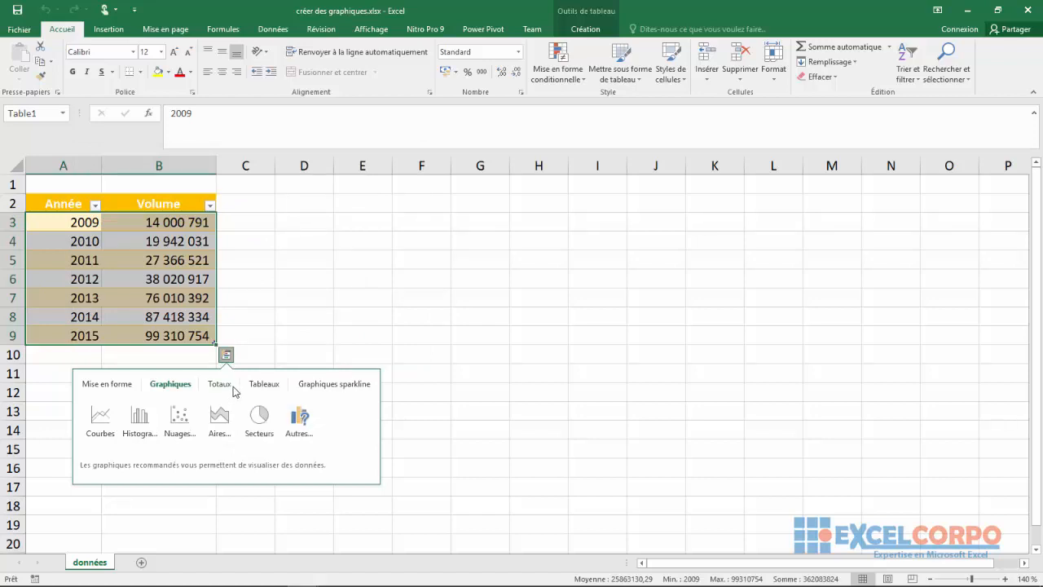
{"action": "left_click", "coordinate": [433, 330]}
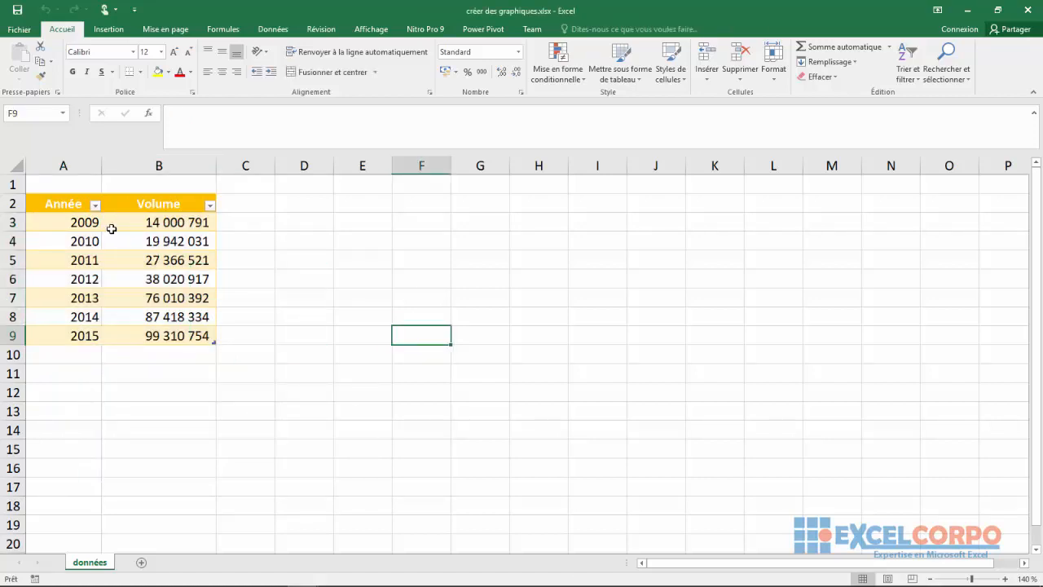
Select the range A3:B9 and examine the 2D and 3D column and bar chart types available for insertion.
{"action": "left_click_drag", "start_coordinate": [74, 222], "coordinate": [174, 329]}
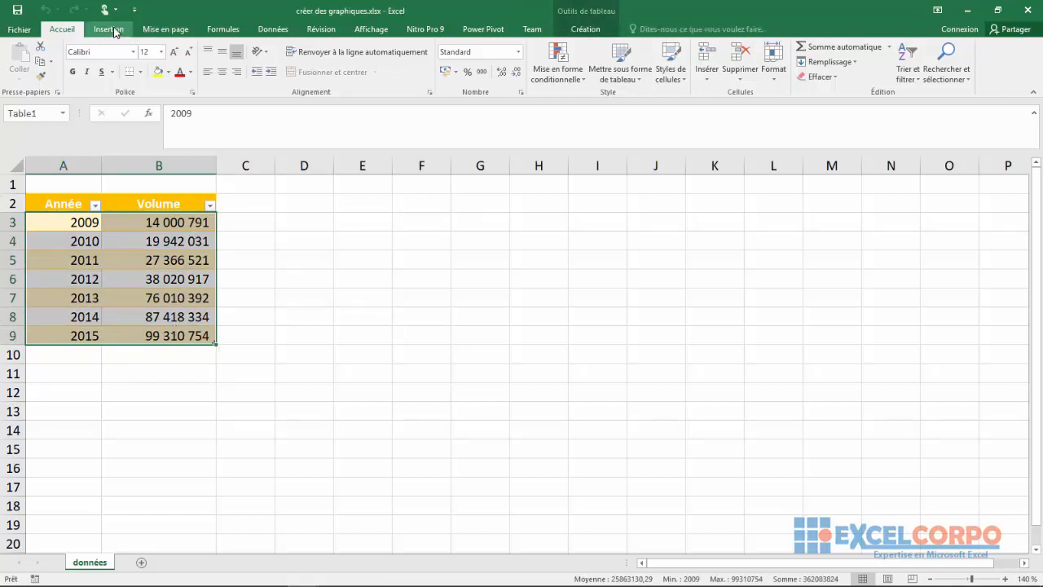
{"action": "left_click", "coordinate": [115, 33]}
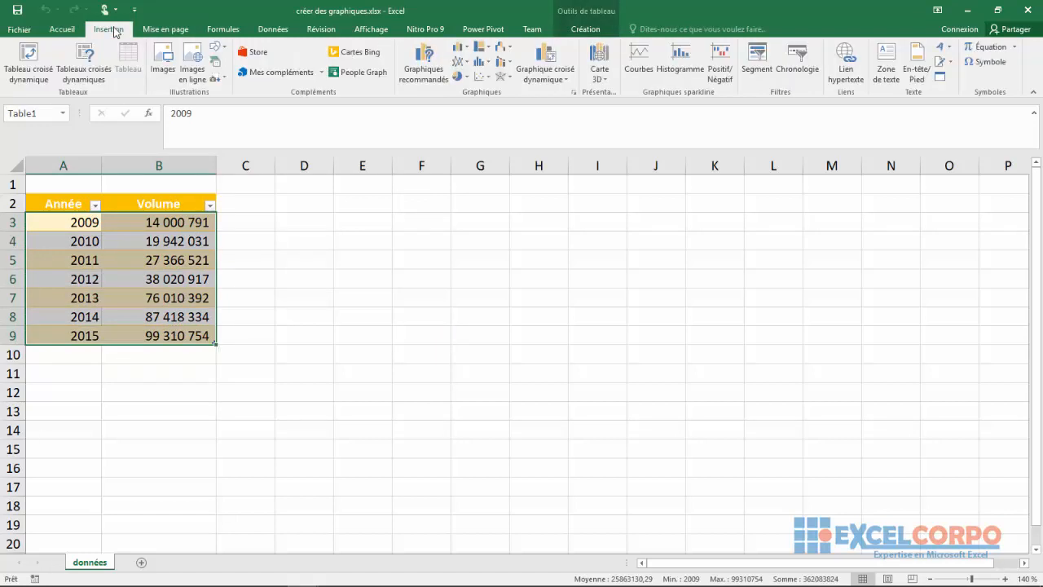
{"action": "left_click", "coordinate": [468, 50]}
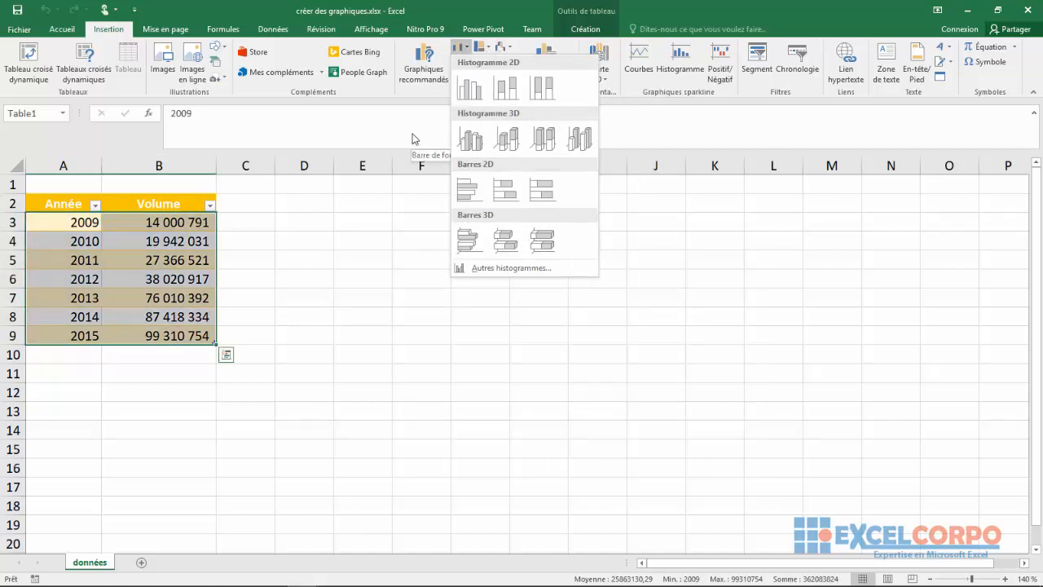
{"action": "key", "text": "Escape"}
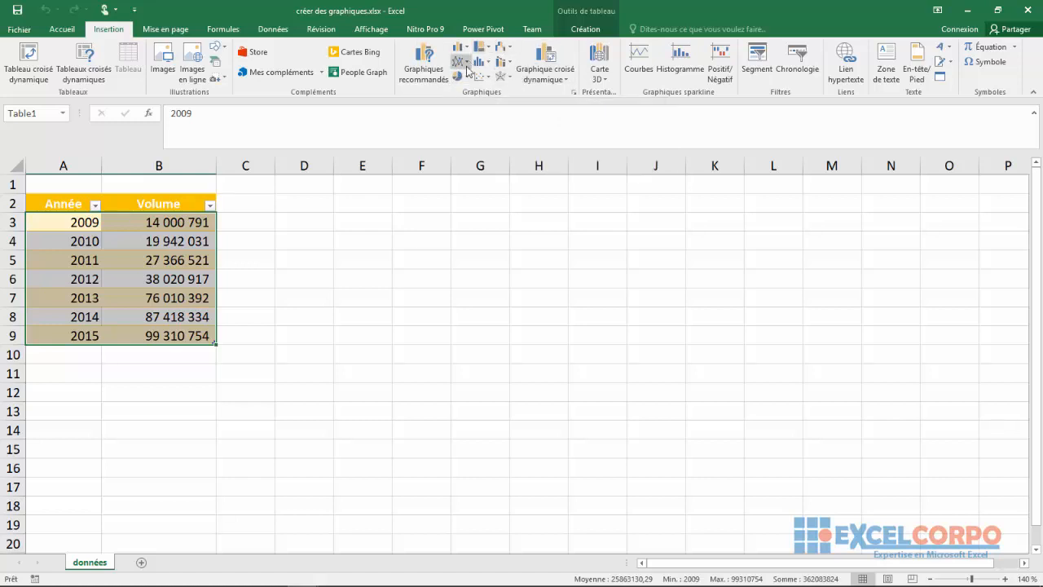
{"action": "left_click", "coordinate": [409, 239]}
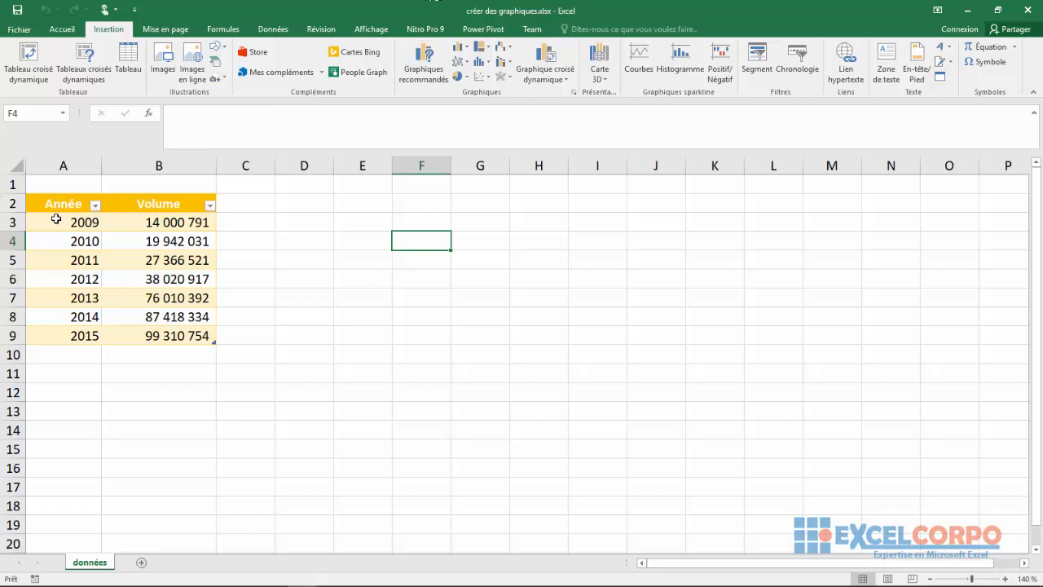
Select the range A3:B9 and preview its column chart with Quick Analysis.
{"action": "left_click_drag", "start_coordinate": [57, 218], "coordinate": [124, 324]}
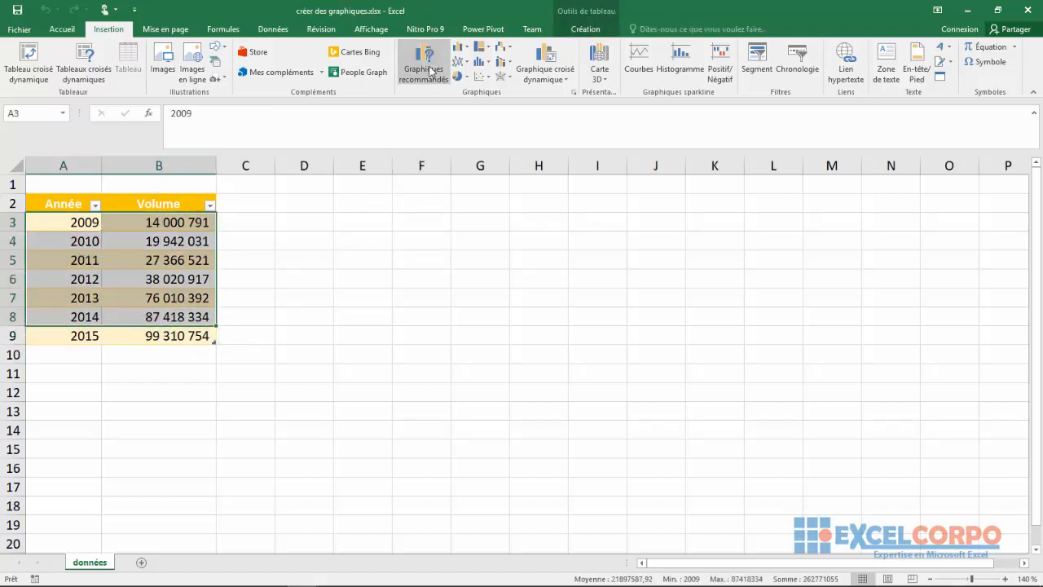
{"action": "left_click_drag", "start_coordinate": [57, 222], "coordinate": [163, 335]}
{"action": "left_click", "coordinate": [226, 357]}
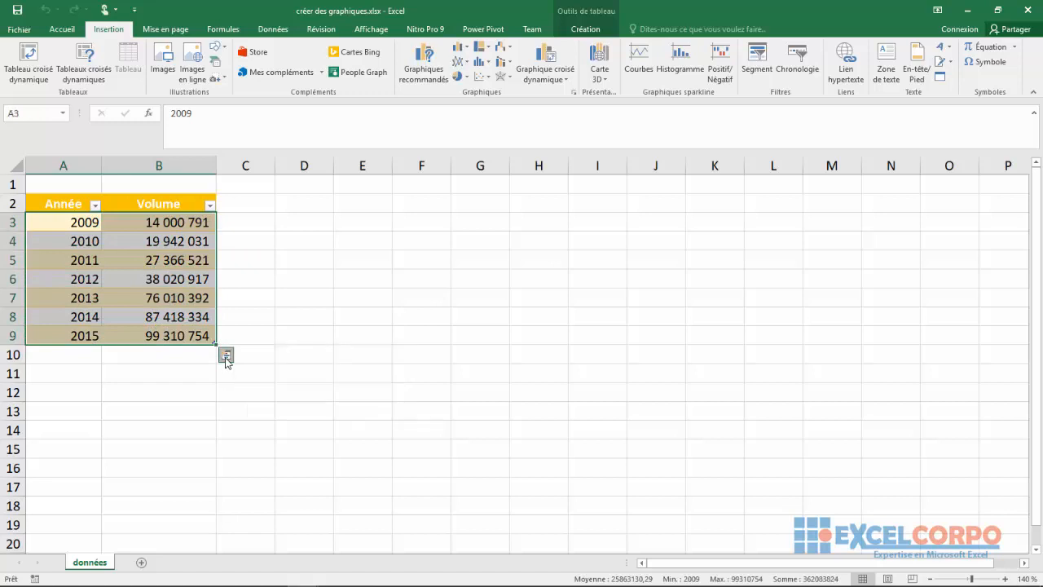
{"action": "left_click", "coordinate": [167, 390]}
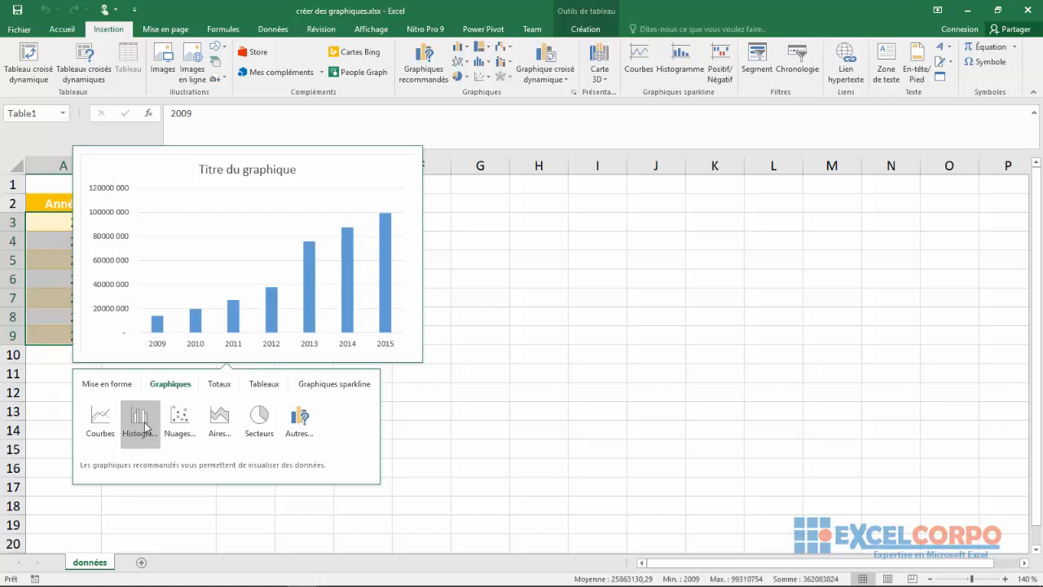
Delete the two-series column chart embedded on the données sheet.
{"action": "left_click", "coordinate": [110, 35]}
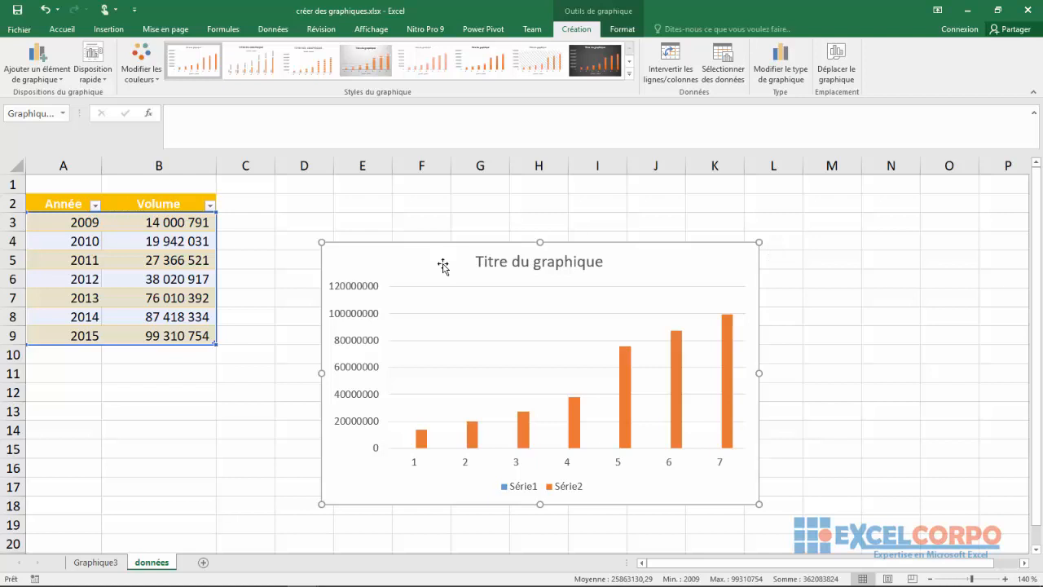
{"action": "key", "text": "Delete"}
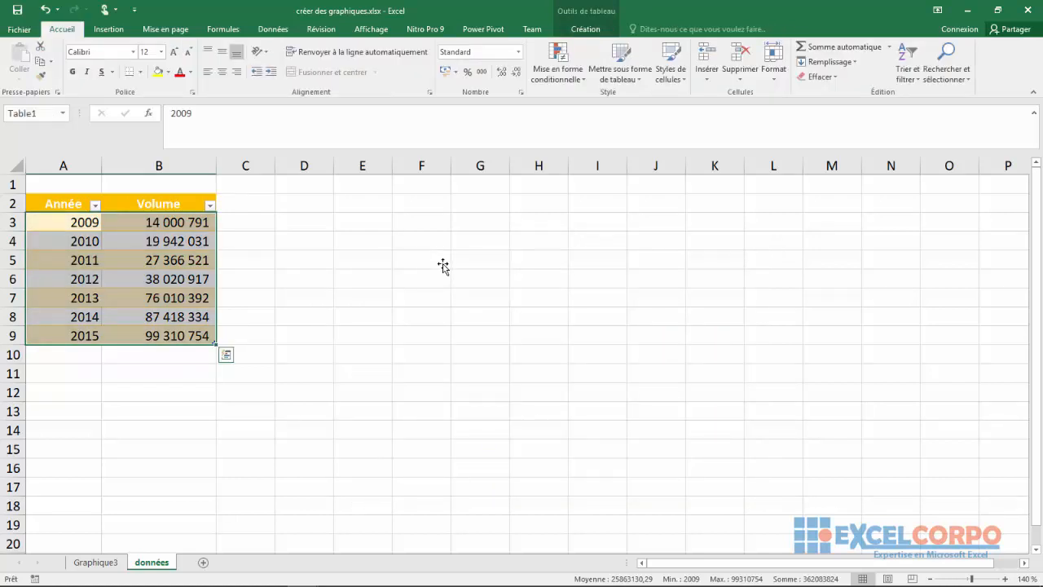
Try a column chart of the year and volume data from the Quick Analysis suggestions, and remove it.
{"action": "left_click", "coordinate": [226, 354]}
{"action": "left_click", "coordinate": [169, 385]}
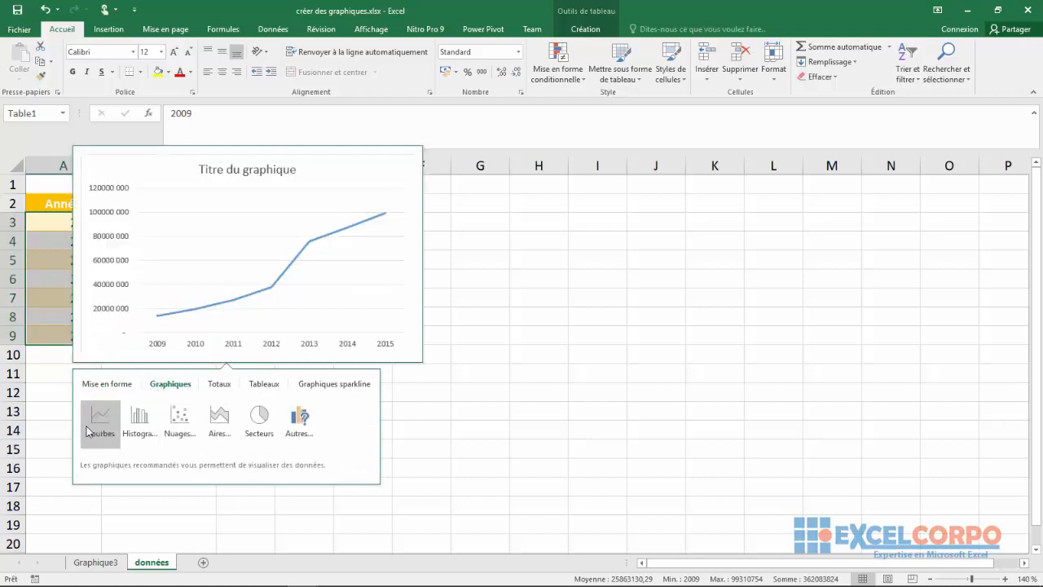
{"action": "left_click", "coordinate": [147, 427]}
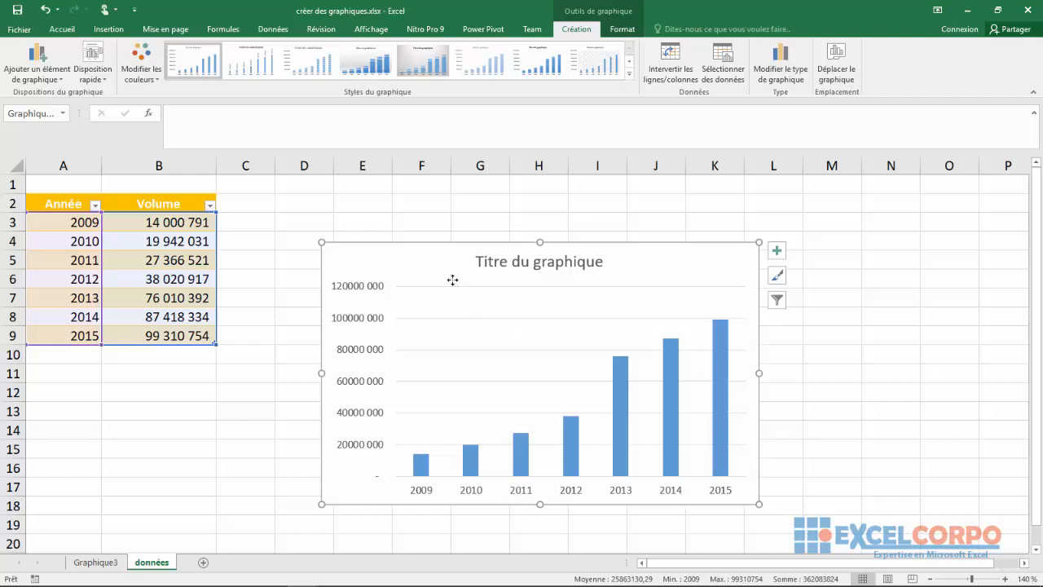
{"action": "key", "text": "Delete"}
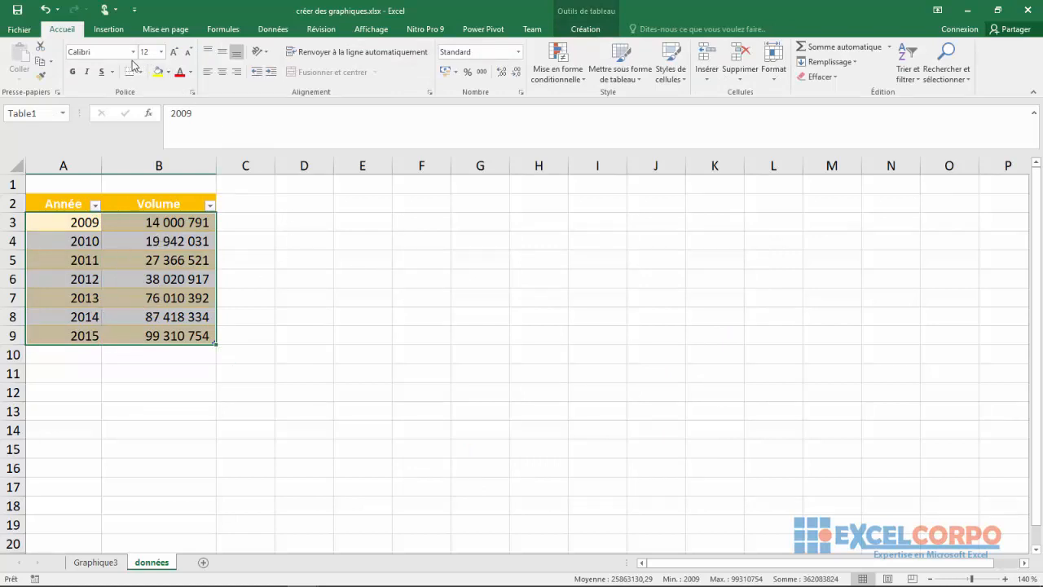
Open the chart insertion dialog for the table data and examine the Courbes, Secteurs, Barres, Aires and Nuage de points types.
{"action": "left_click", "coordinate": [111, 32]}
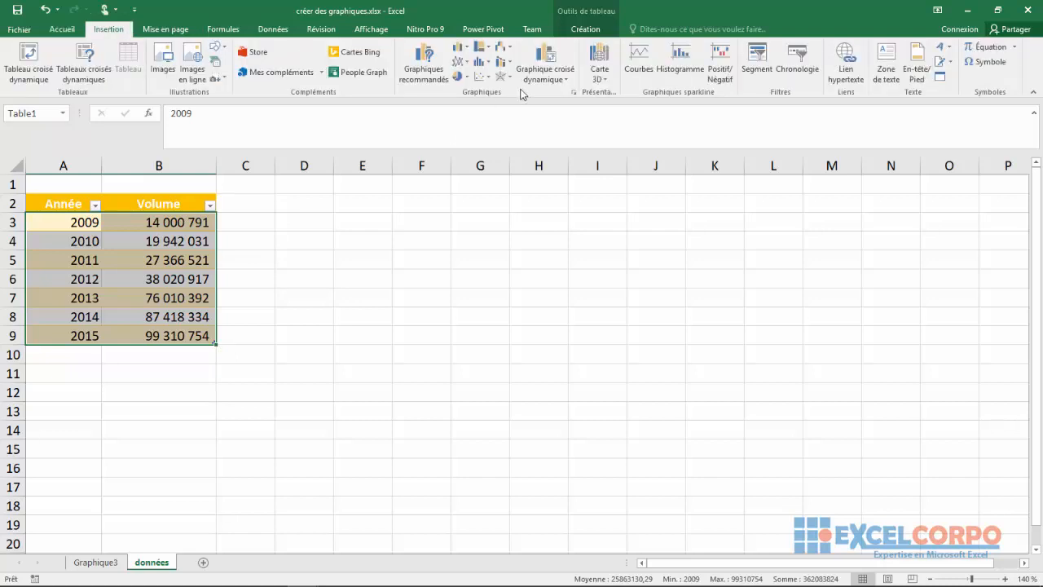
{"action": "left_click", "coordinate": [427, 79]}
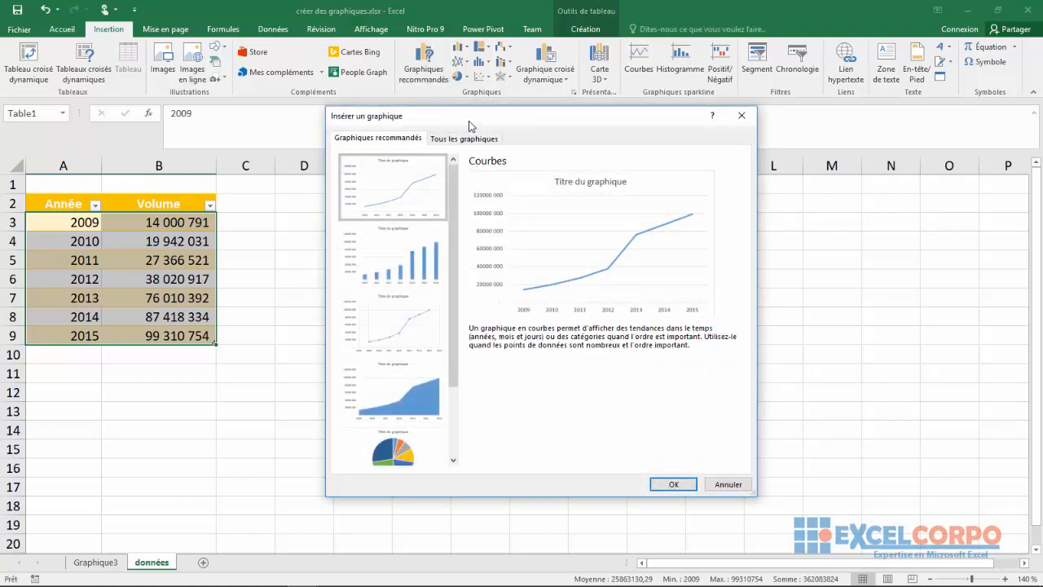
{"action": "left_click_drag", "start_coordinate": [469, 126], "coordinate": [455, 101]}
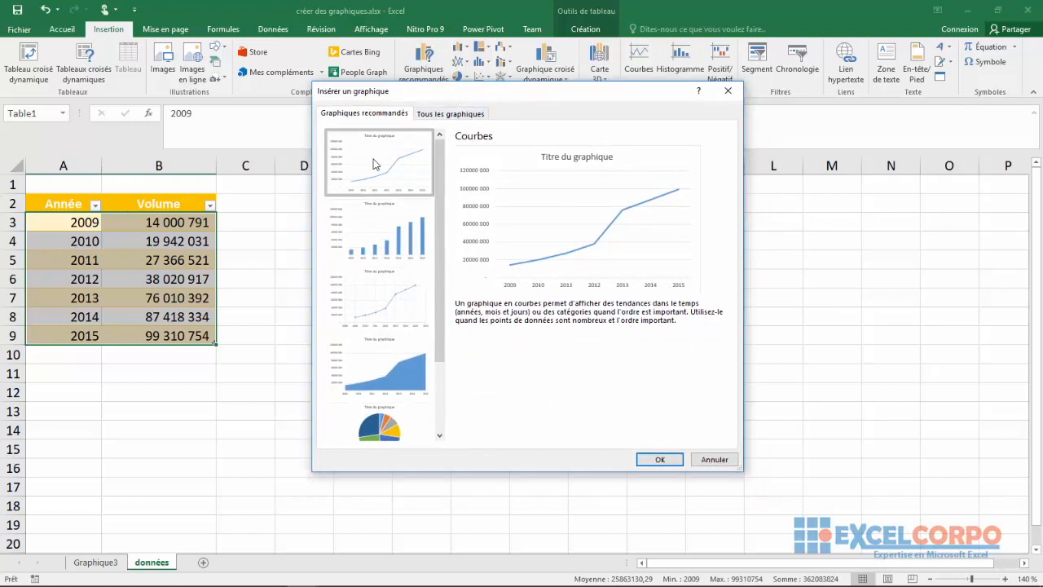
{"action": "left_click", "coordinate": [440, 116]}
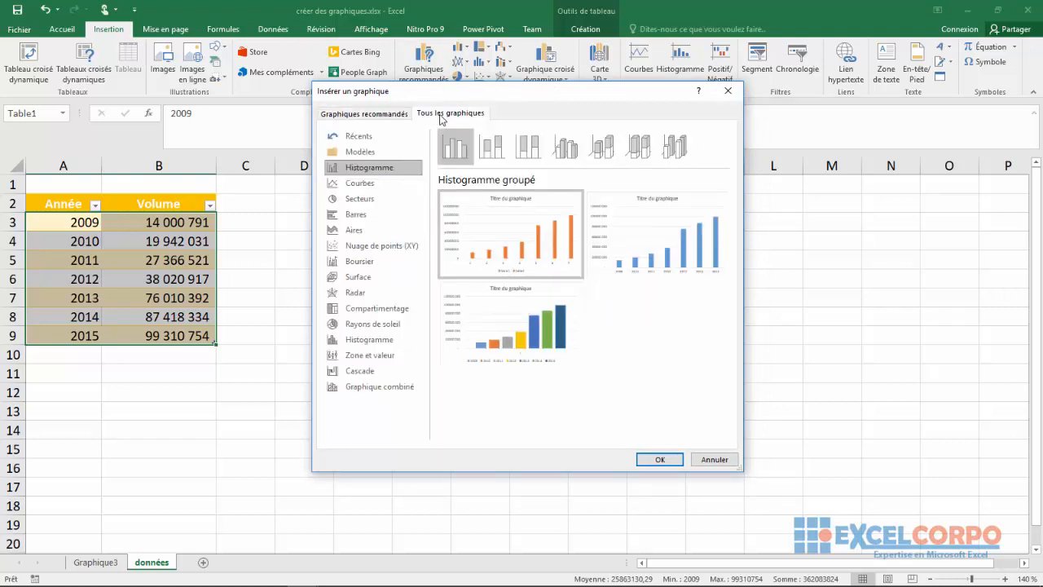
{"action": "left_click", "coordinate": [359, 183]}
{"action": "left_click", "coordinate": [349, 201]}
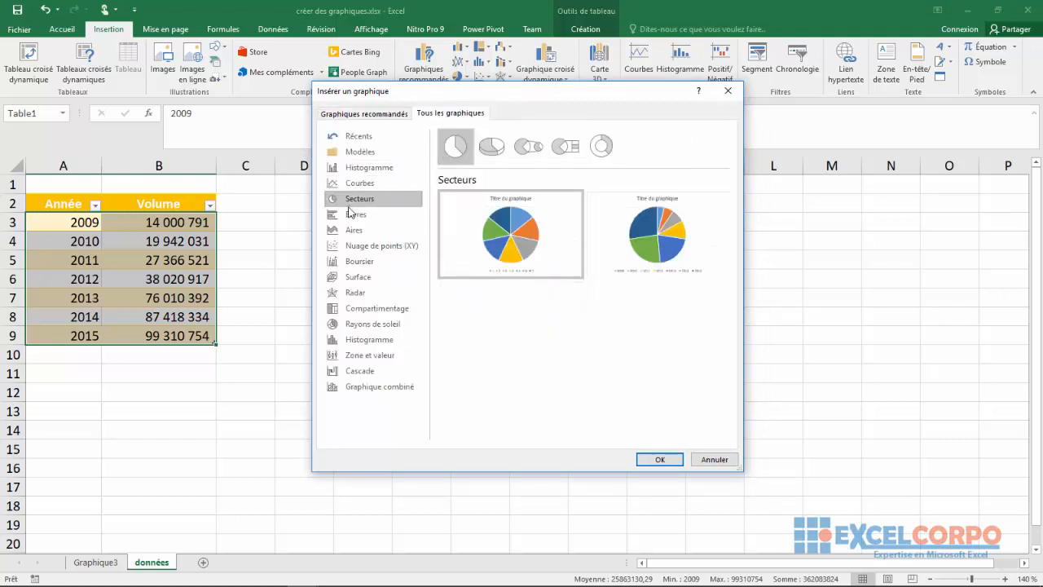
{"action": "left_click", "coordinate": [346, 215]}
{"action": "left_click", "coordinate": [343, 231]}
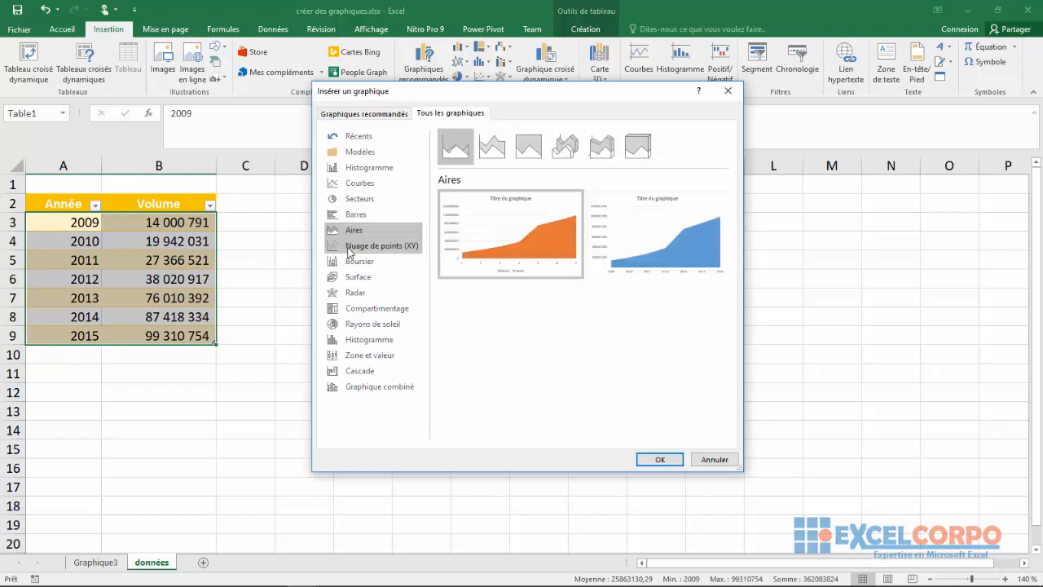
{"action": "left_click", "coordinate": [345, 246]}
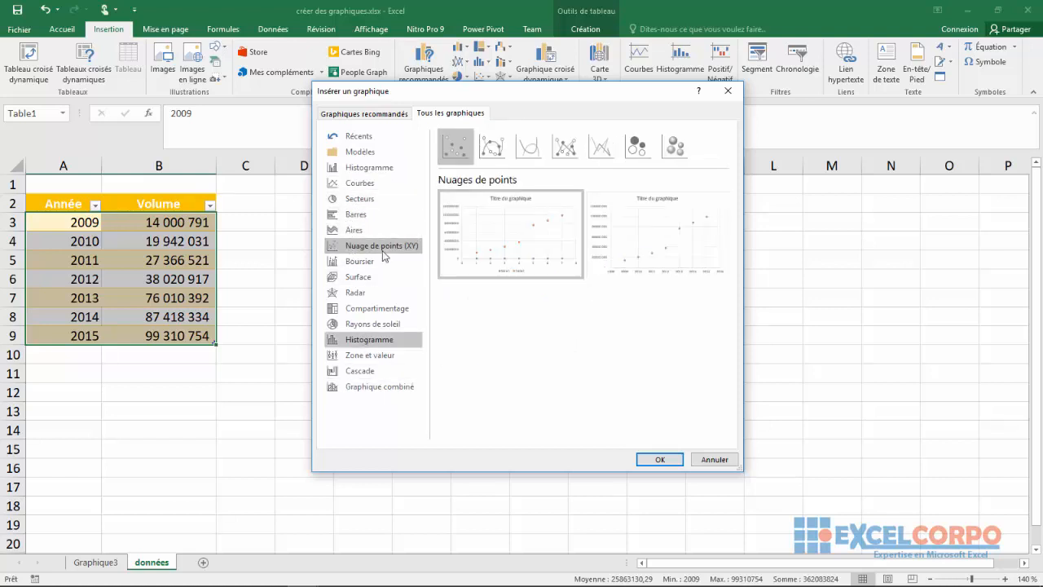
Insert the recommended Histogramme groupé chart of the volumes by year and move it so its upper-left corner lies in cell D2.
{"action": "left_click", "coordinate": [371, 114]}
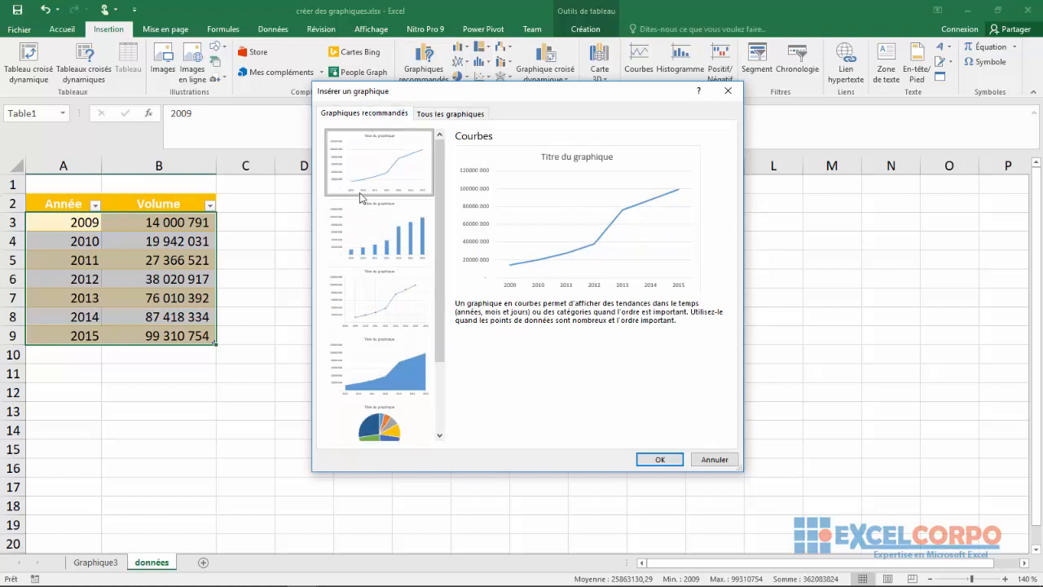
{"action": "left_click", "coordinate": [400, 245]}
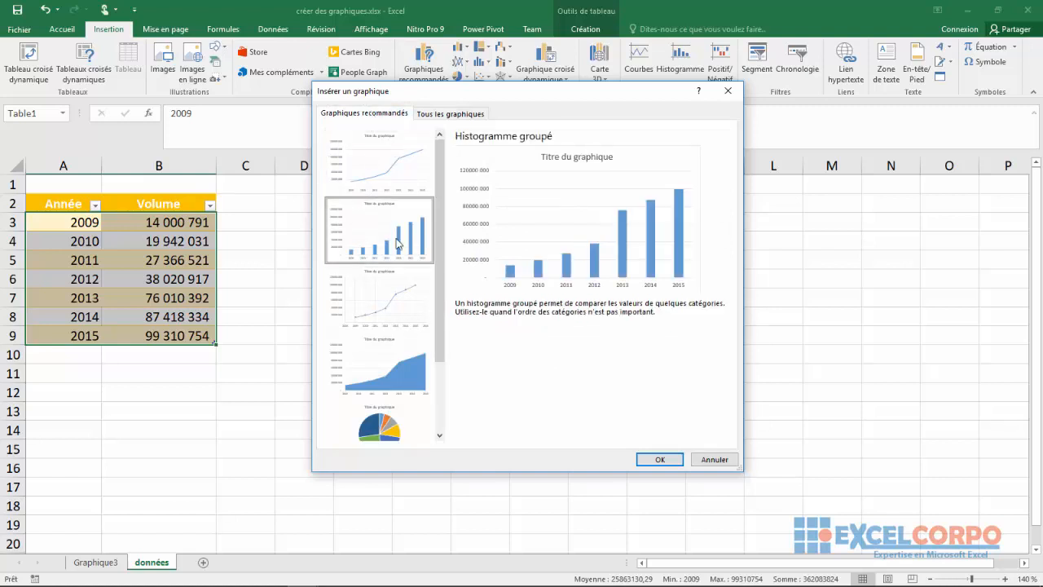
{"action": "left_click", "coordinate": [391, 306]}
{"action": "left_click", "coordinate": [379, 377]}
{"action": "left_click", "coordinate": [376, 422]}
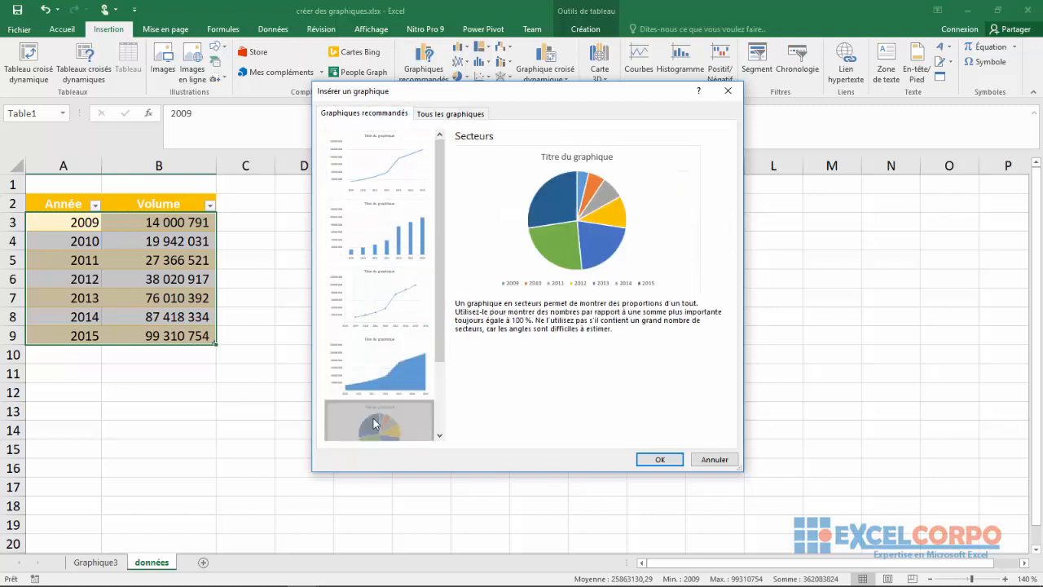
{"action": "left_click_drag", "start_coordinate": [438, 316], "coordinate": [433, 436]}
{"action": "left_click", "coordinate": [414, 430]}
{"action": "scroll", "coordinate": [391, 326], "scroll_direction": "up", "scroll_amount": 3}
{"action": "left_click", "coordinate": [370, 235]}
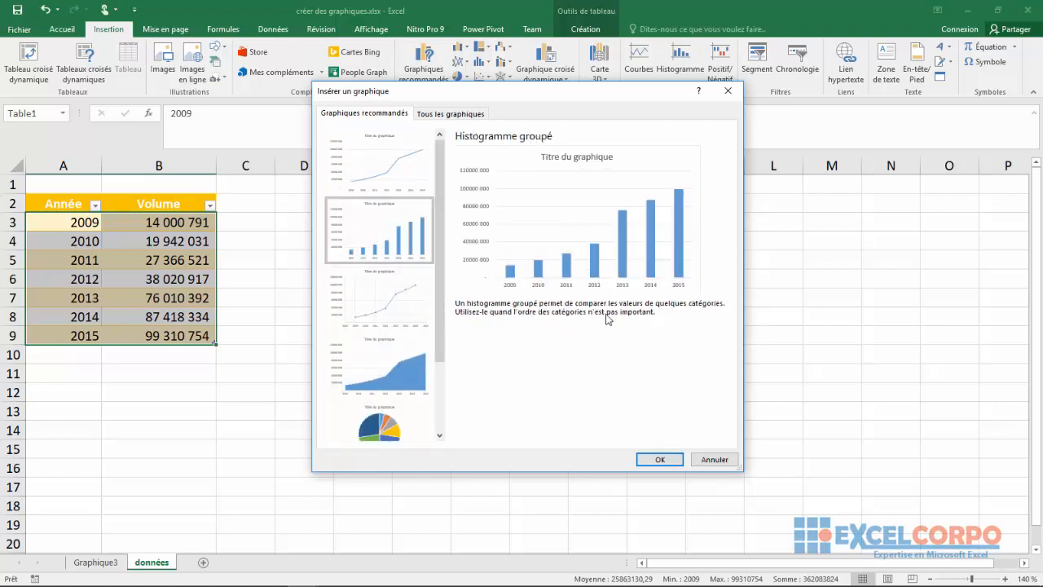
{"action": "left_click", "coordinate": [657, 461]}
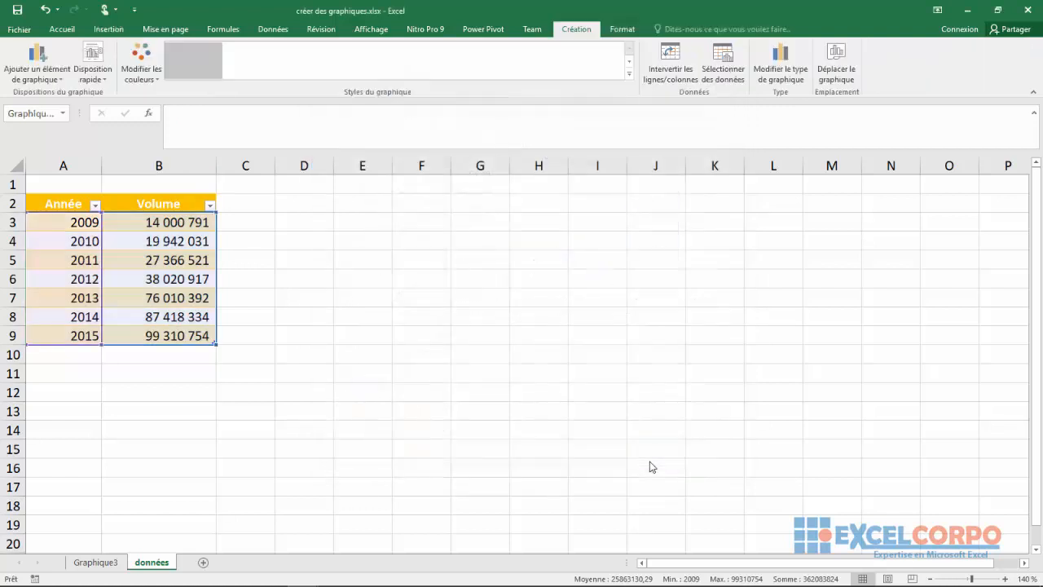
{"action": "left_click_drag", "start_coordinate": [621, 257], "coordinate": [610, 212]}
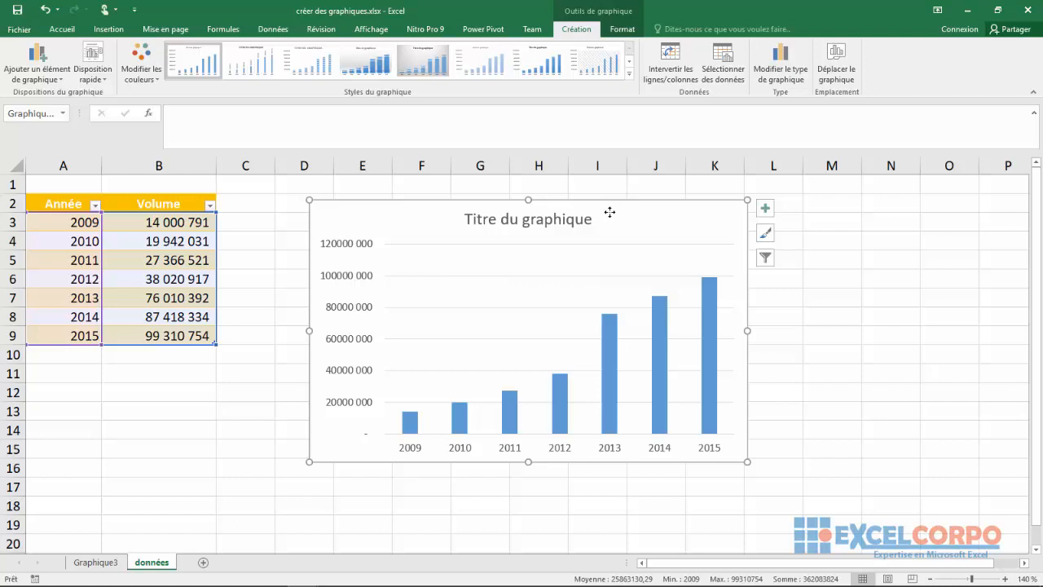
Reselect the clustered column chart of volumes and open its data source selection.
{"action": "left_click", "coordinate": [831, 221]}
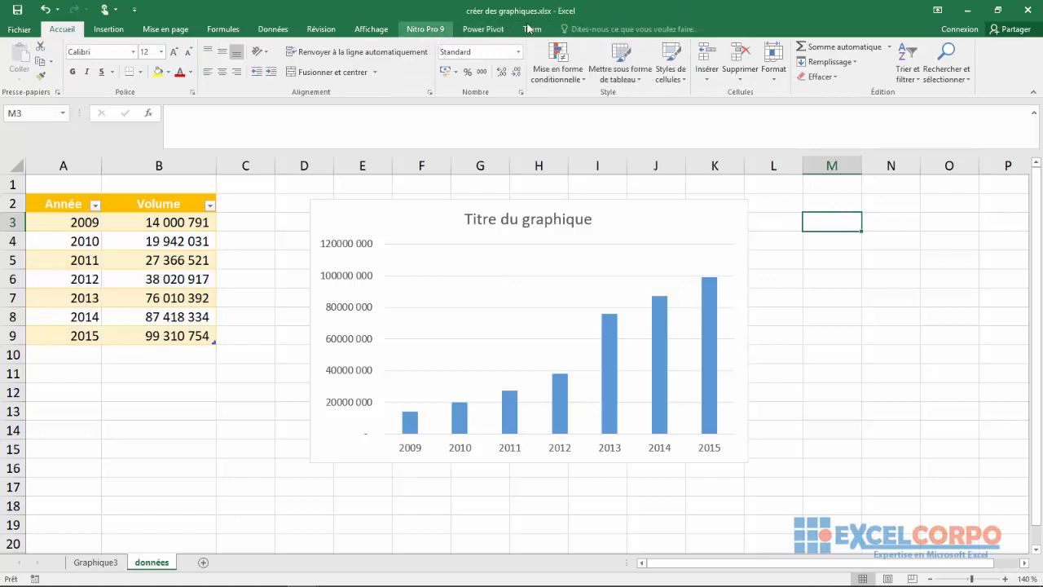
{"action": "left_click", "coordinate": [628, 230]}
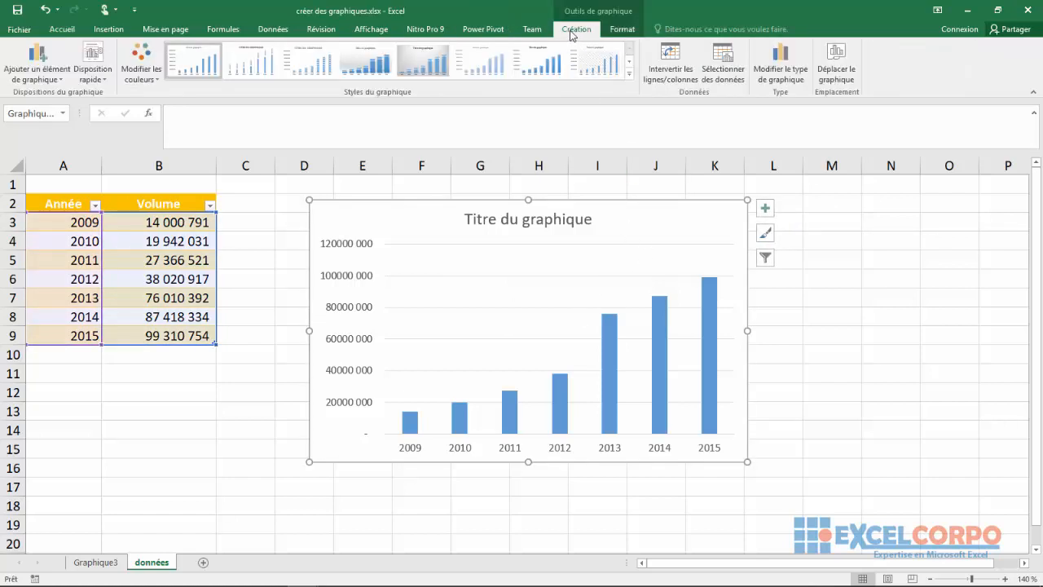
{"action": "left_click", "coordinate": [719, 78]}
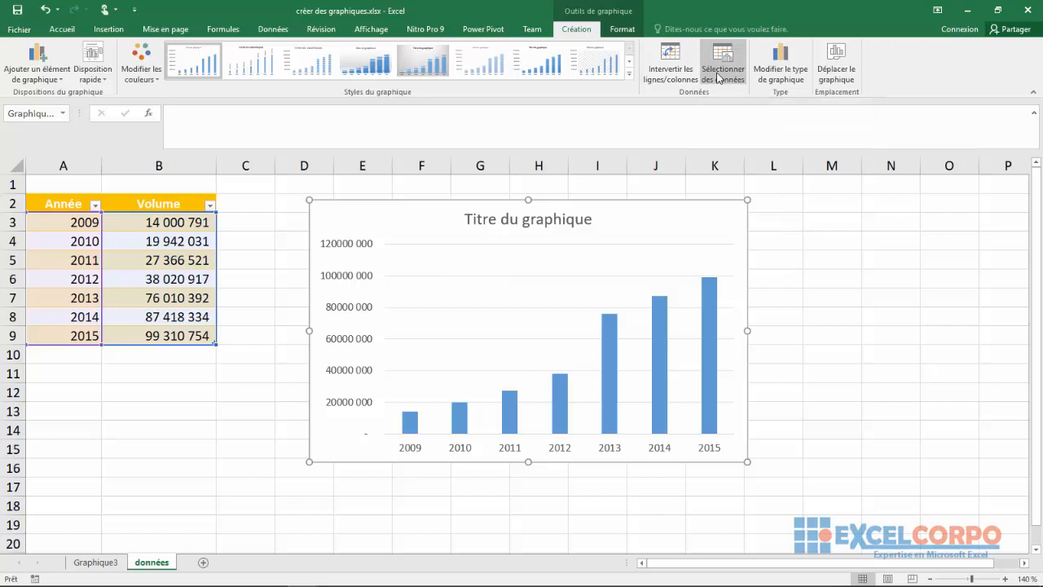
{"action": "left_click_drag", "start_coordinate": [546, 109], "coordinate": [545, 86]}
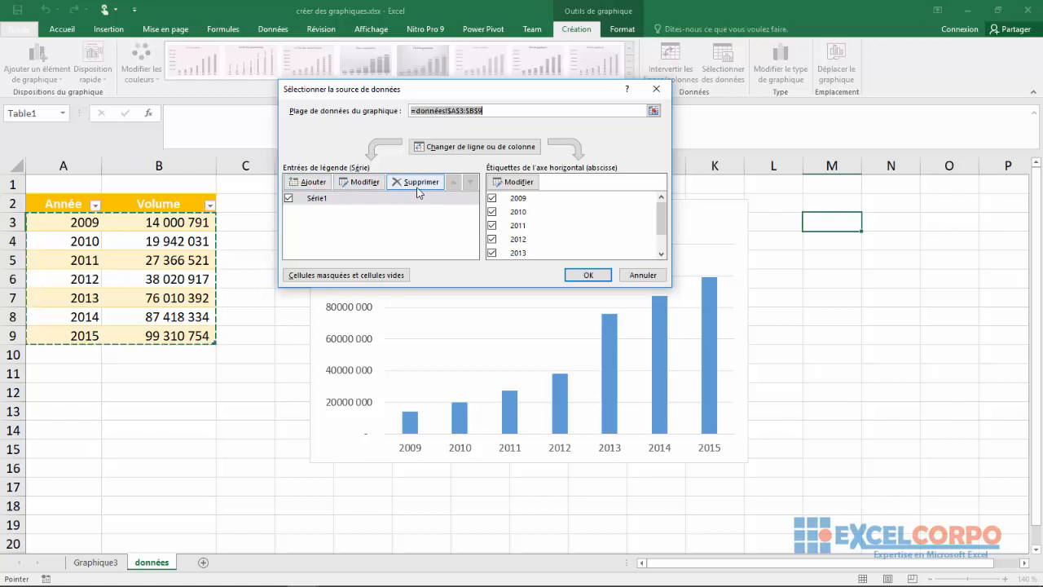
Try adding a second series with the default values, name it série, and remove it from the legend entries.
{"action": "left_click", "coordinate": [310, 182]}
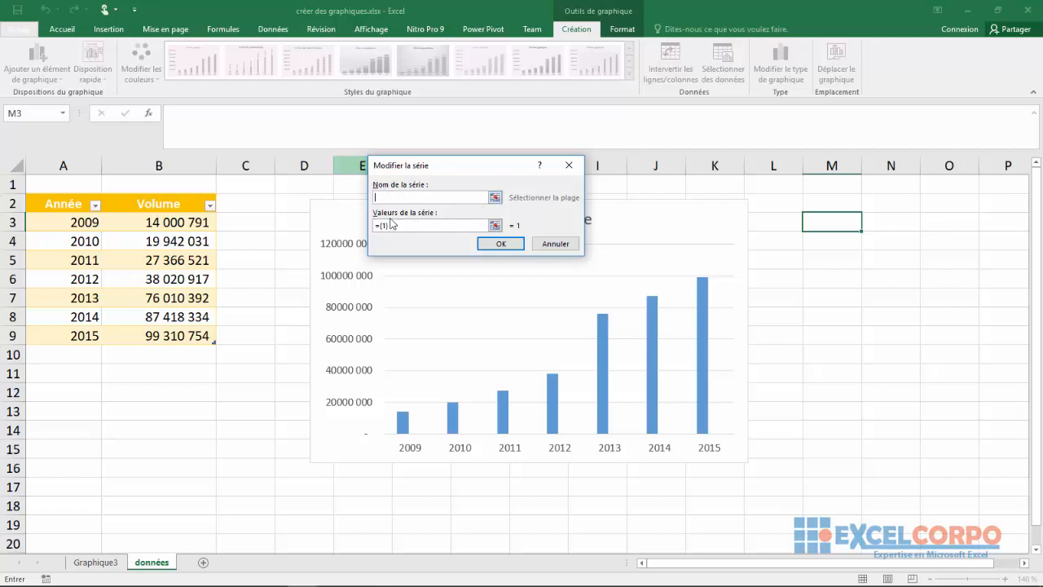
{"action": "left_click", "coordinate": [486, 246]}
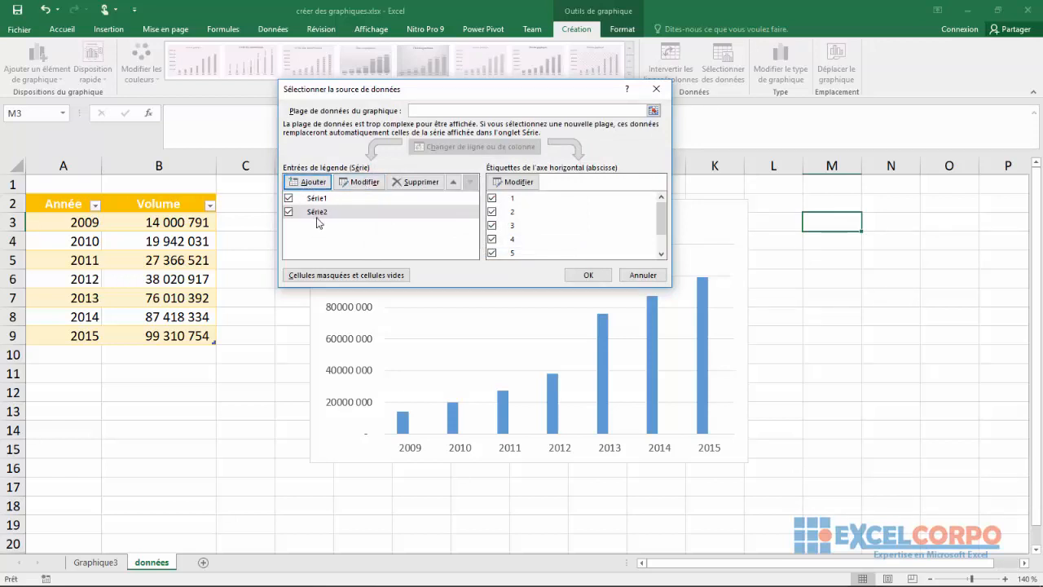
{"action": "left_click", "coordinate": [310, 182]}
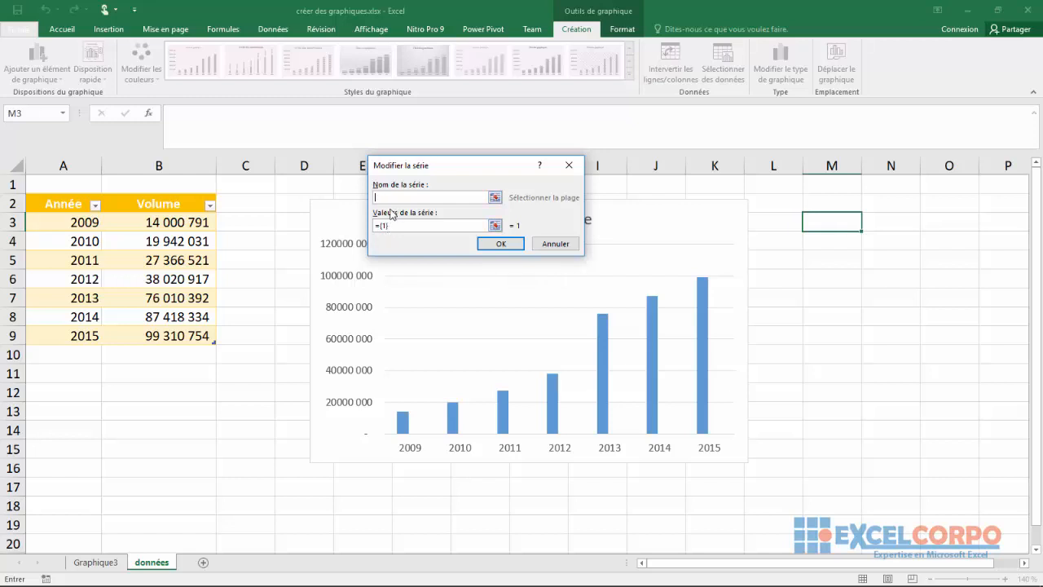
{"action": "type", "text": "se"}
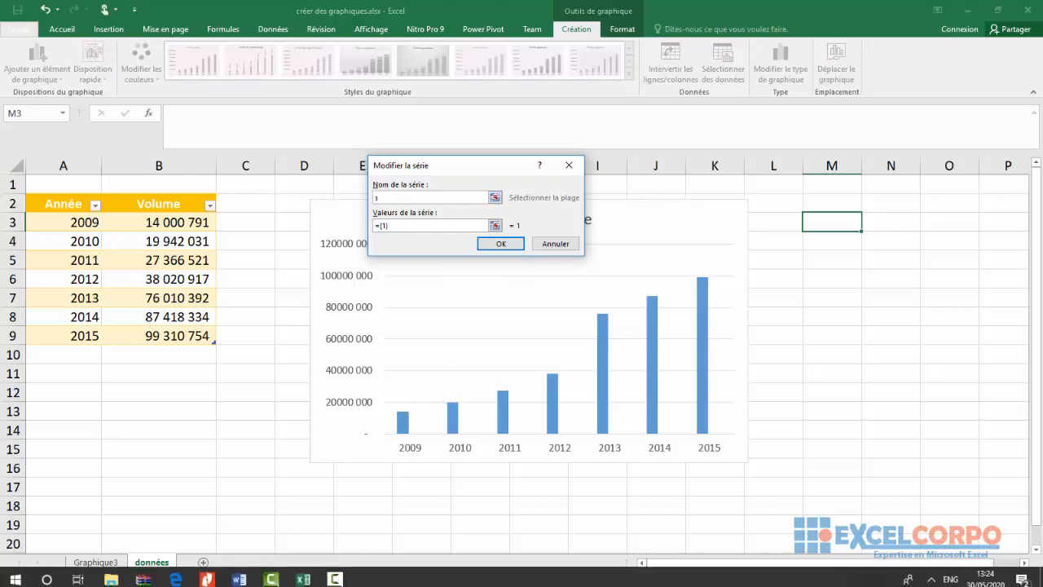
{"action": "left_click", "coordinate": [334, 574]}
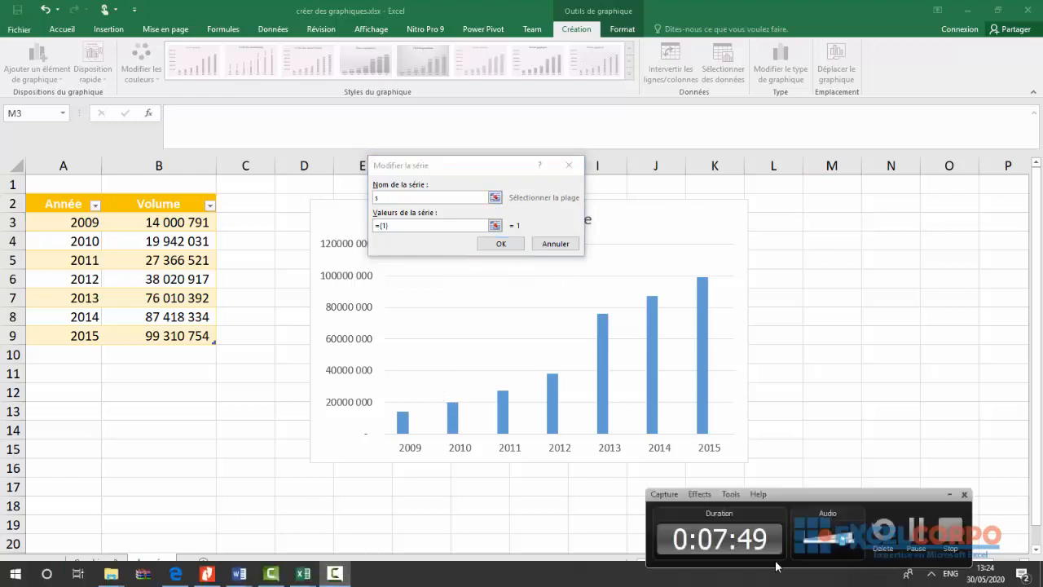
{"action": "left_click", "coordinate": [922, 534]}
{"action": "type", "text": "érie"}
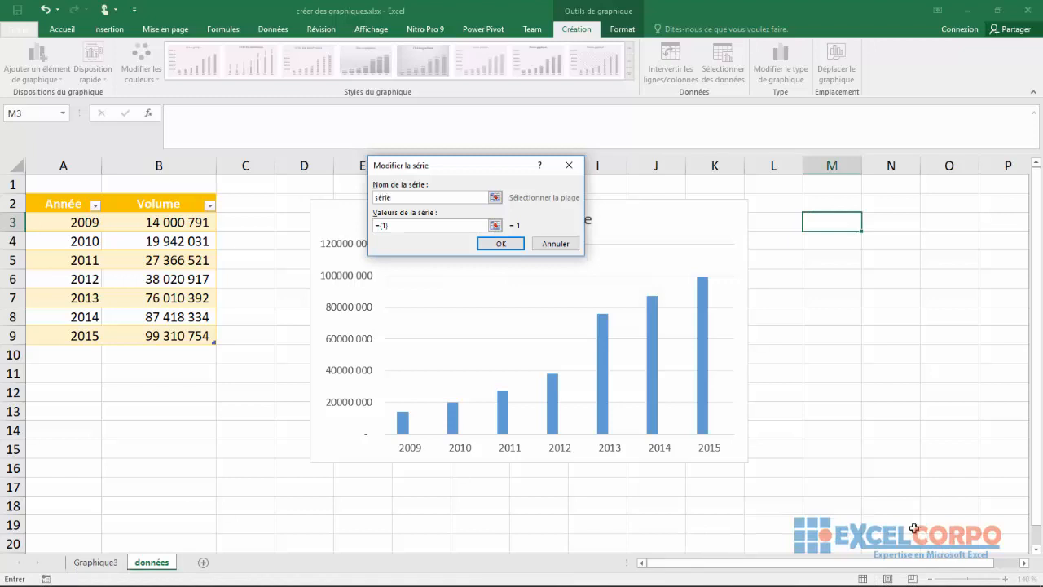
{"action": "left_click", "coordinate": [499, 244]}
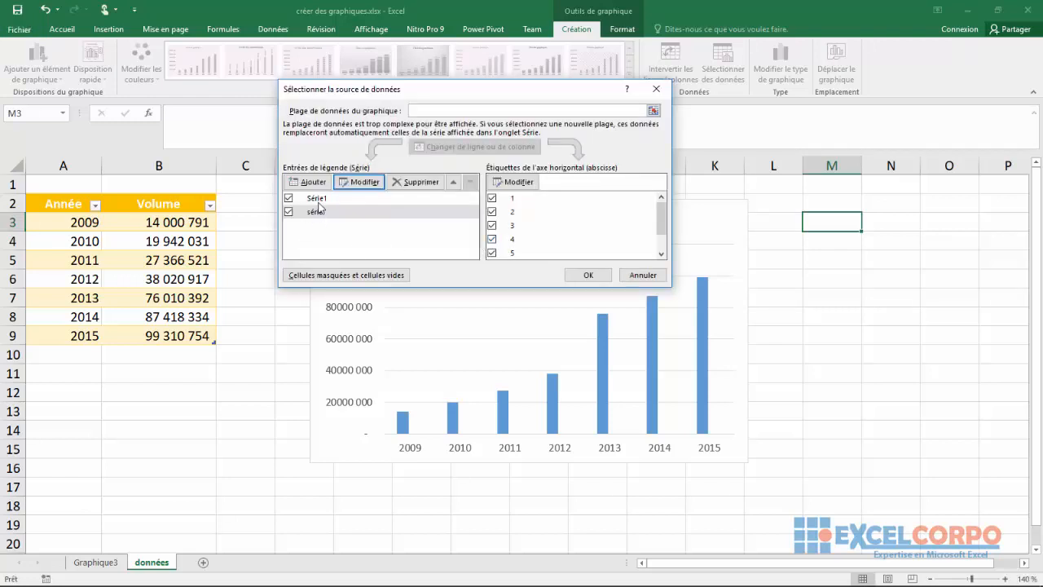
{"action": "left_click", "coordinate": [323, 212]}
{"action": "left_click", "coordinate": [424, 182]}
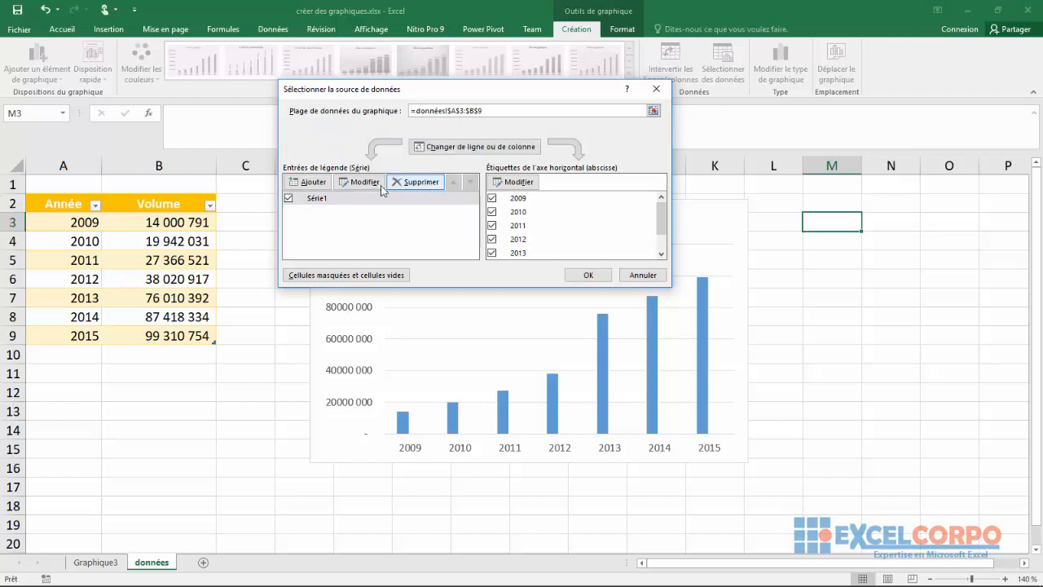
Try adding a series named from the table header cells A2:B2, and remove it from the legend entries.
{"action": "left_click", "coordinate": [309, 183]}
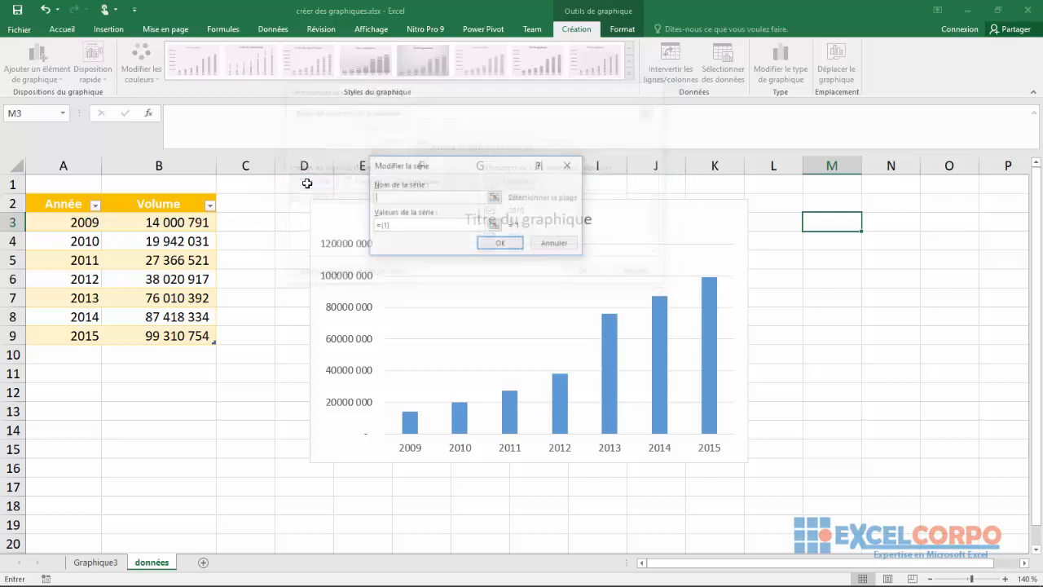
{"action": "left_click", "coordinate": [303, 183]}
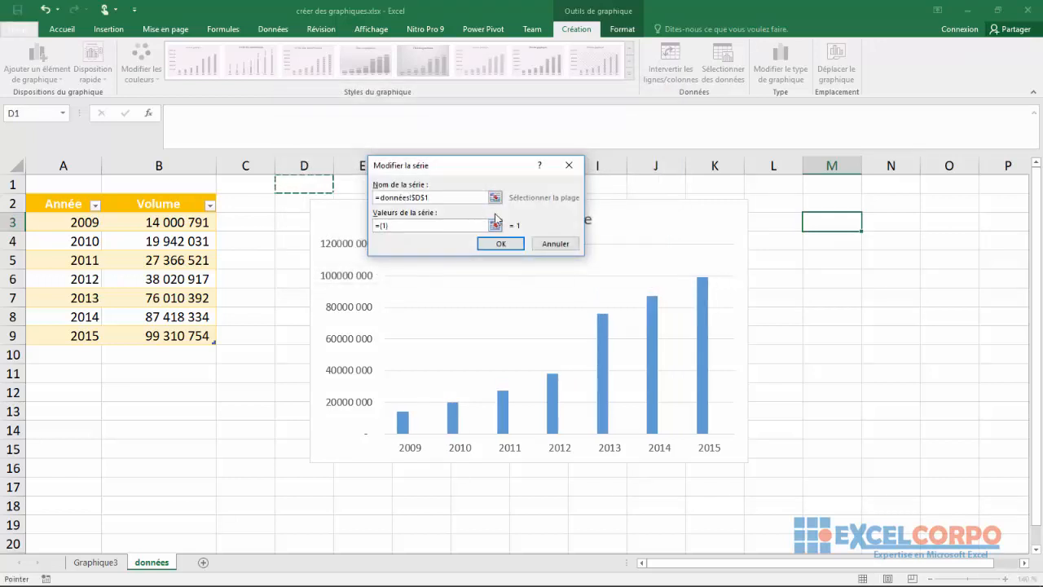
{"action": "left_click_drag", "start_coordinate": [57, 204], "coordinate": [177, 207]}
{"action": "left_click", "coordinate": [501, 243]}
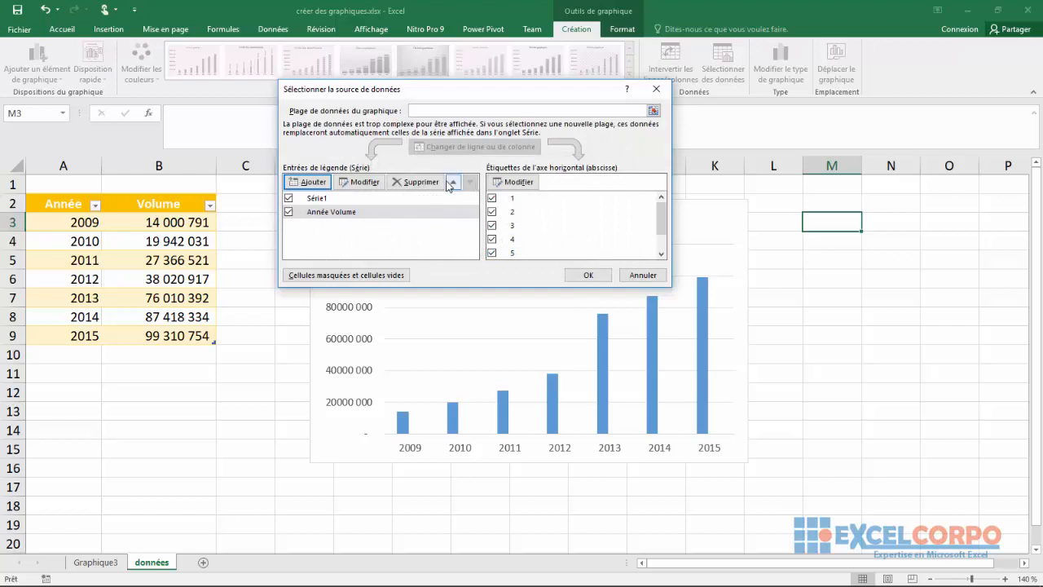
{"action": "left_click", "coordinate": [415, 214]}
{"action": "left_click", "coordinate": [441, 183]}
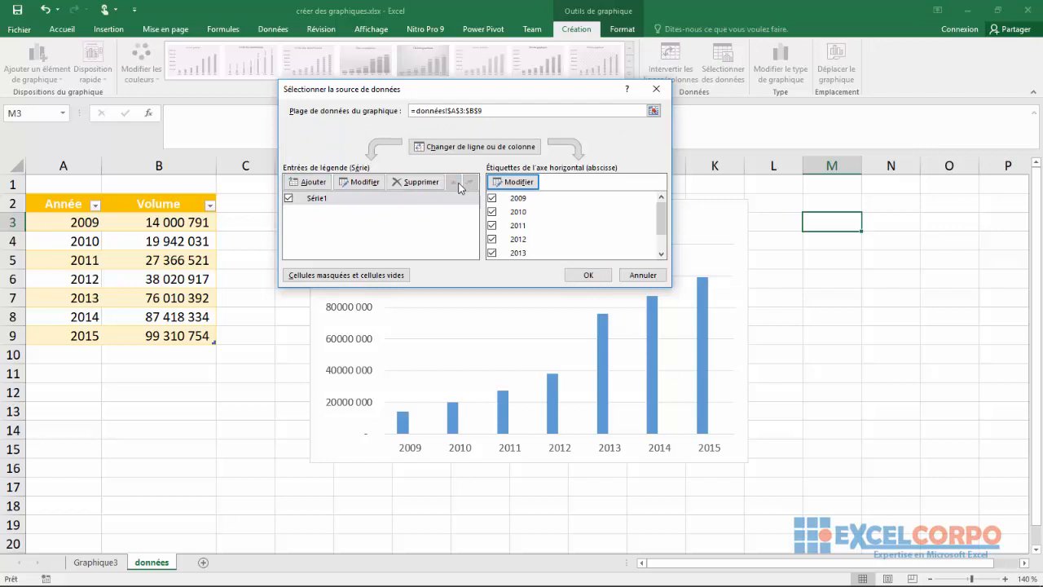
Exclude 2009, 2011, 2013, 2014 and 2015 from the horizontal axis labels and apply the data source changes.
{"action": "left_click", "coordinate": [376, 202]}
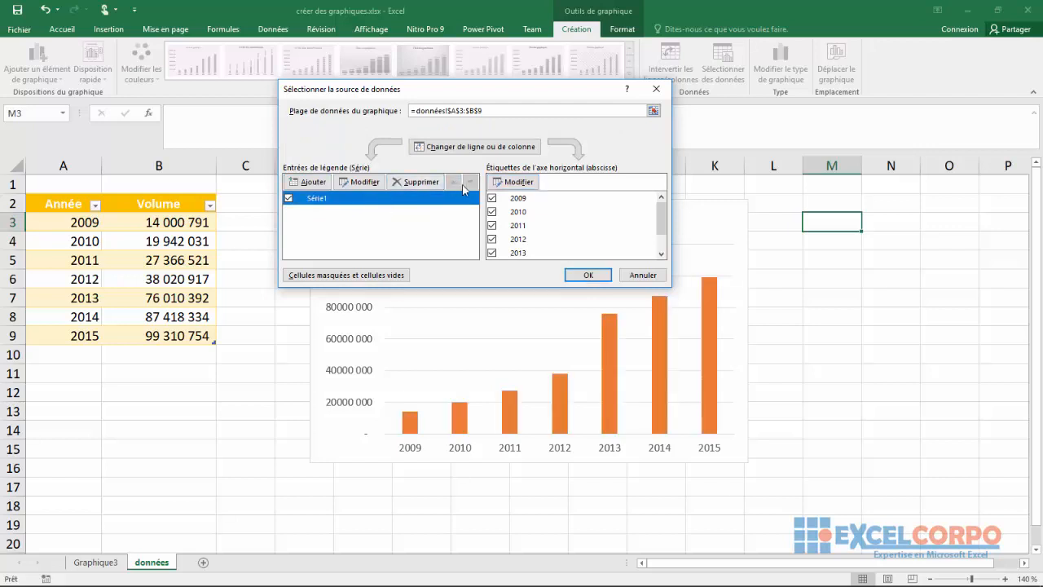
{"action": "key", "text": "Tab"}
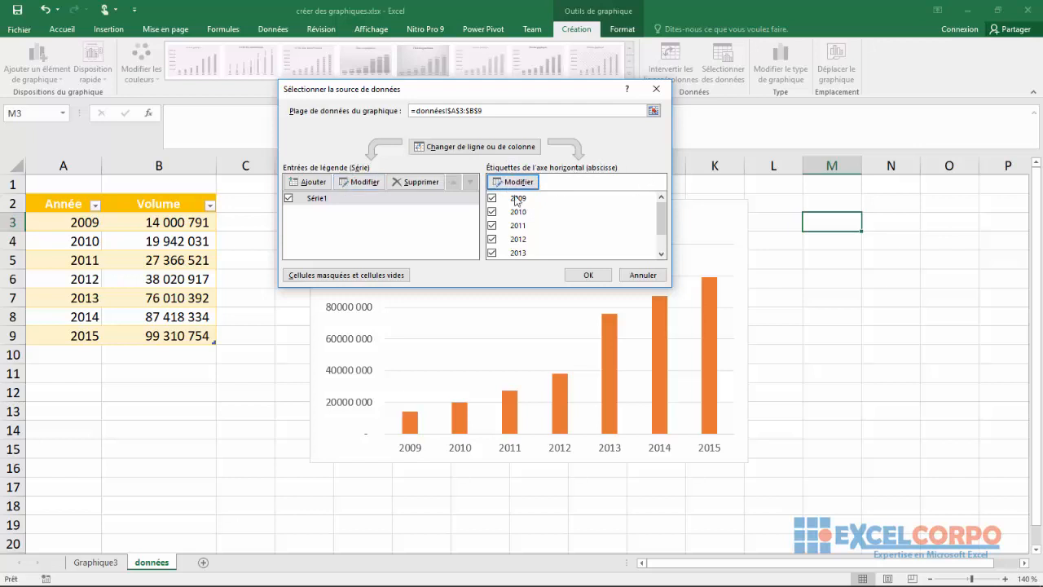
{"action": "left_click_drag", "start_coordinate": [662, 205], "coordinate": [614, 198]}
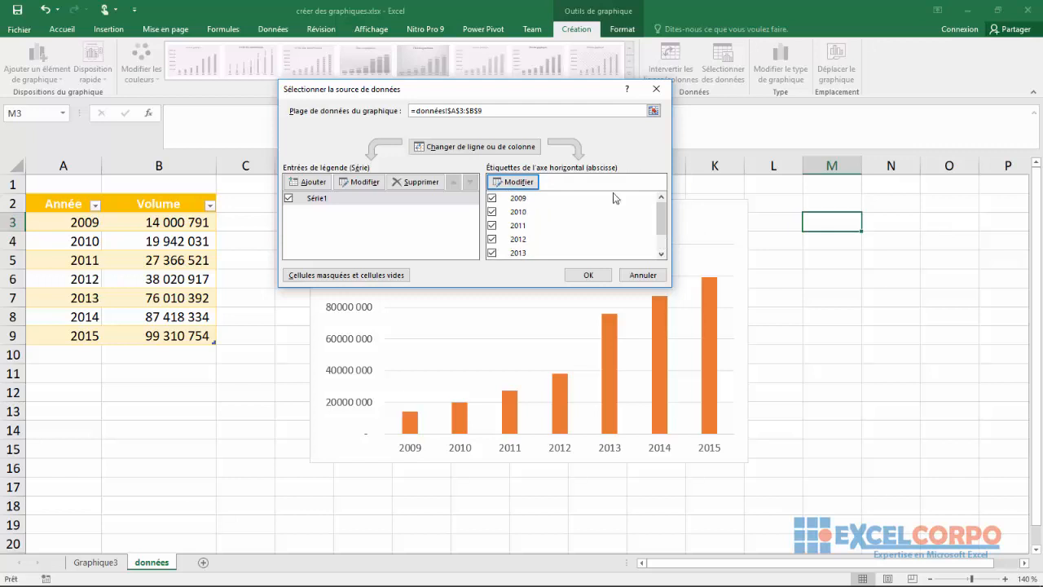
{"action": "left_click", "coordinate": [492, 198]}
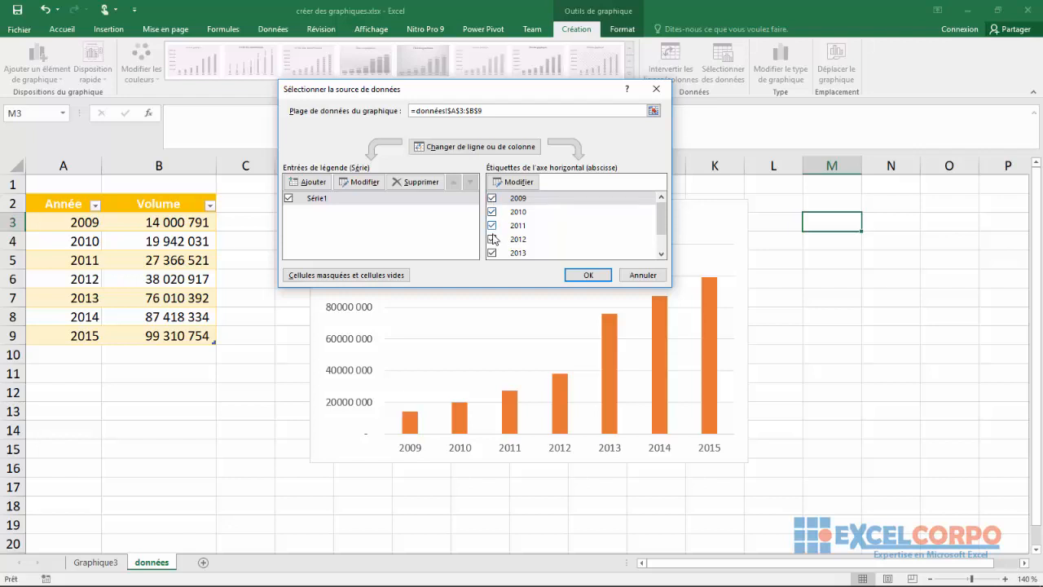
{"action": "left_click", "coordinate": [491, 198]}
{"action": "left_click", "coordinate": [492, 226]}
{"action": "left_click", "coordinate": [492, 253]}
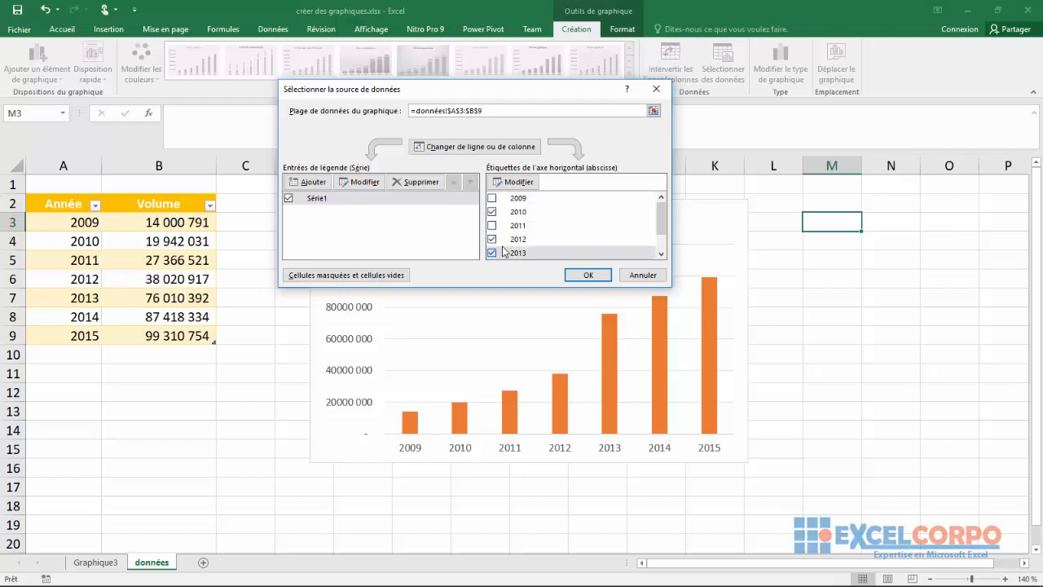
{"action": "left_click_drag", "start_coordinate": [660, 220], "coordinate": [662, 249]}
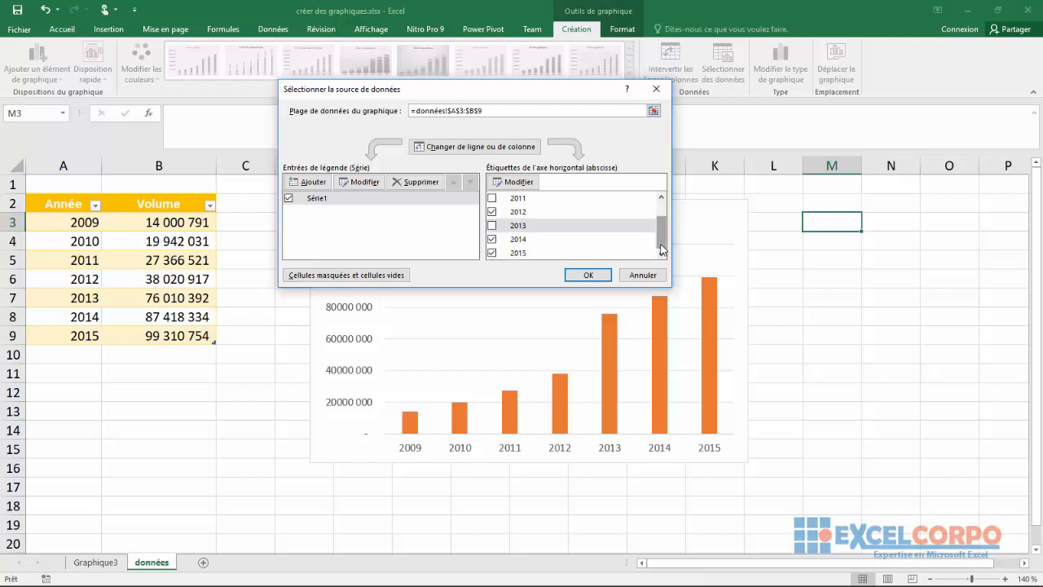
{"action": "left_click", "coordinate": [492, 239]}
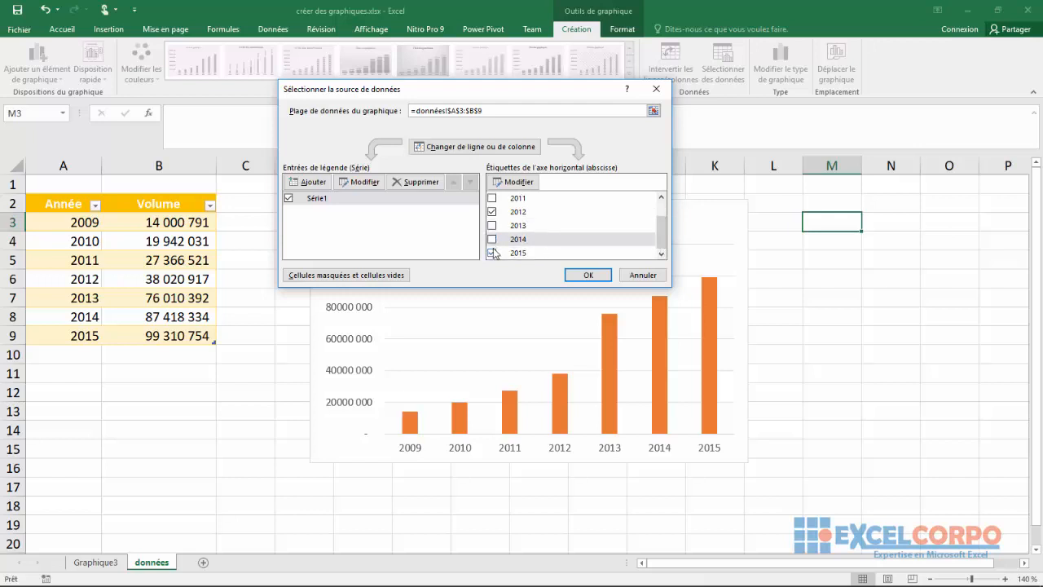
{"action": "left_click", "coordinate": [499, 253]}
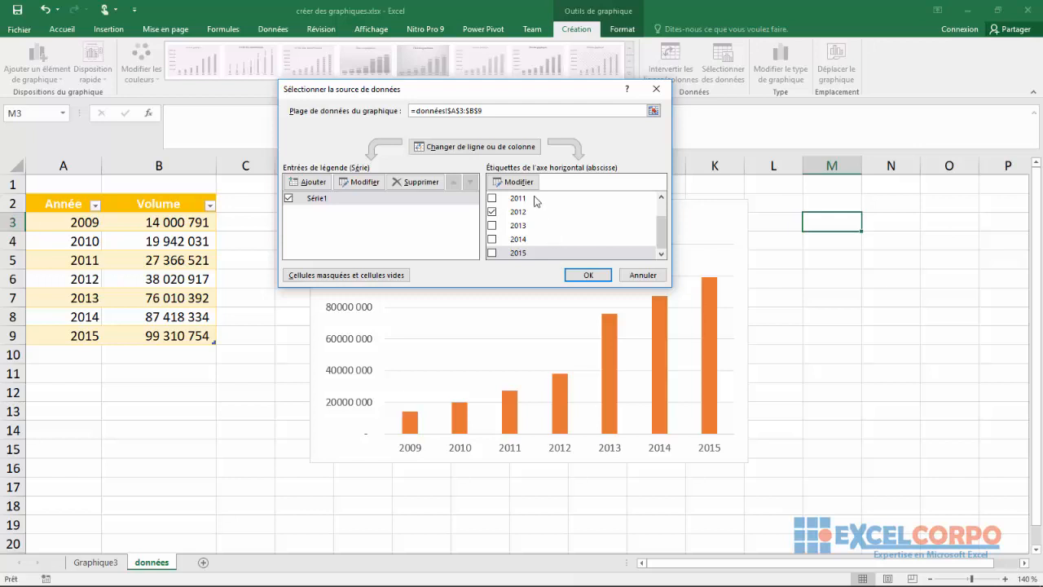
{"action": "left_click", "coordinate": [590, 274]}
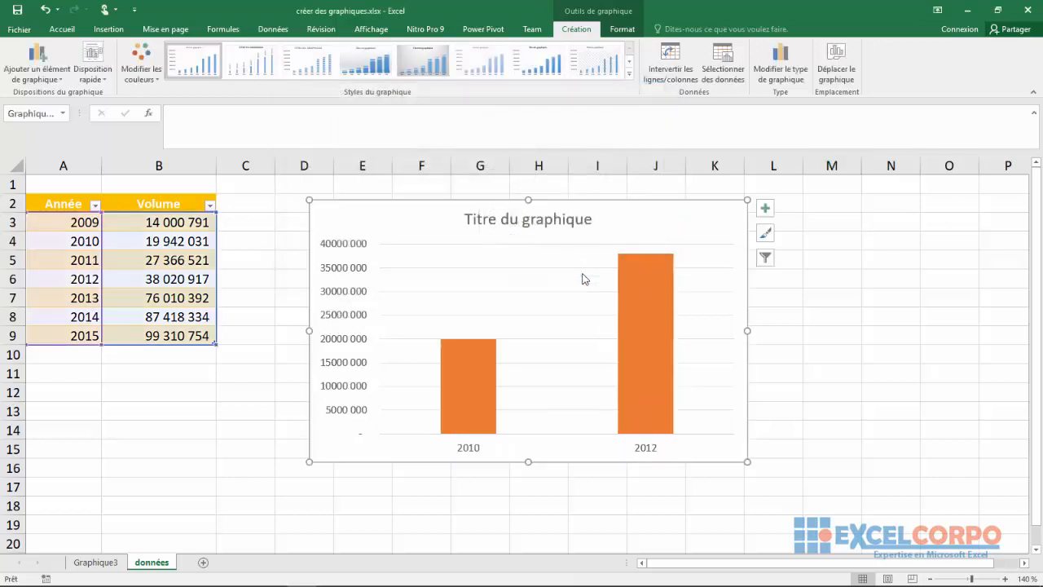
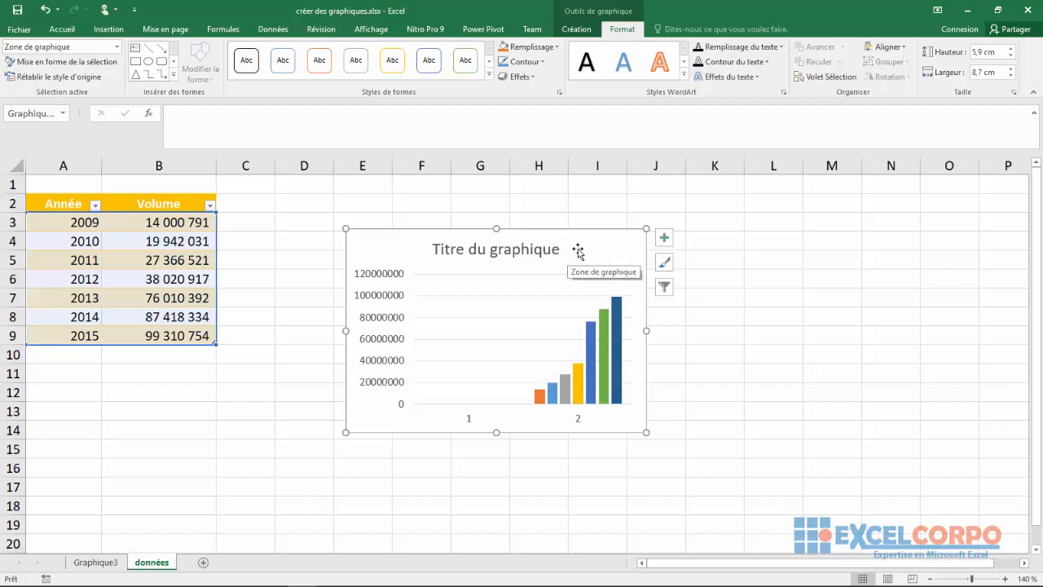
Move the embedded chart next to the data table, with its upper-left corner in column C.
{"action": "left_click_drag", "start_coordinate": [579, 248], "coordinate": [476, 211]}
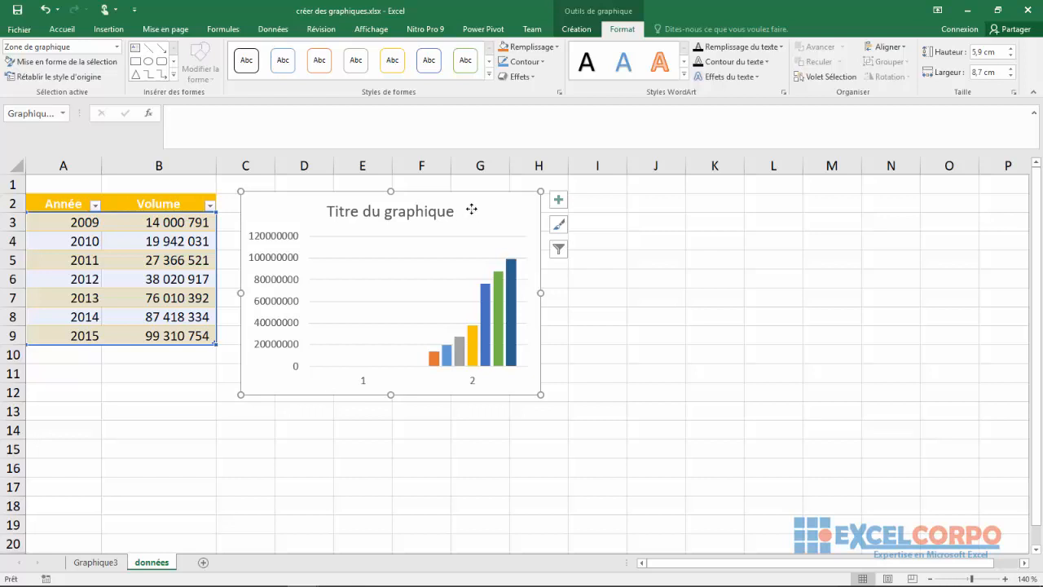
Try to delete the chart title, and undo the deletion of the whole chart.
{"action": "left_click", "coordinate": [397, 213]}
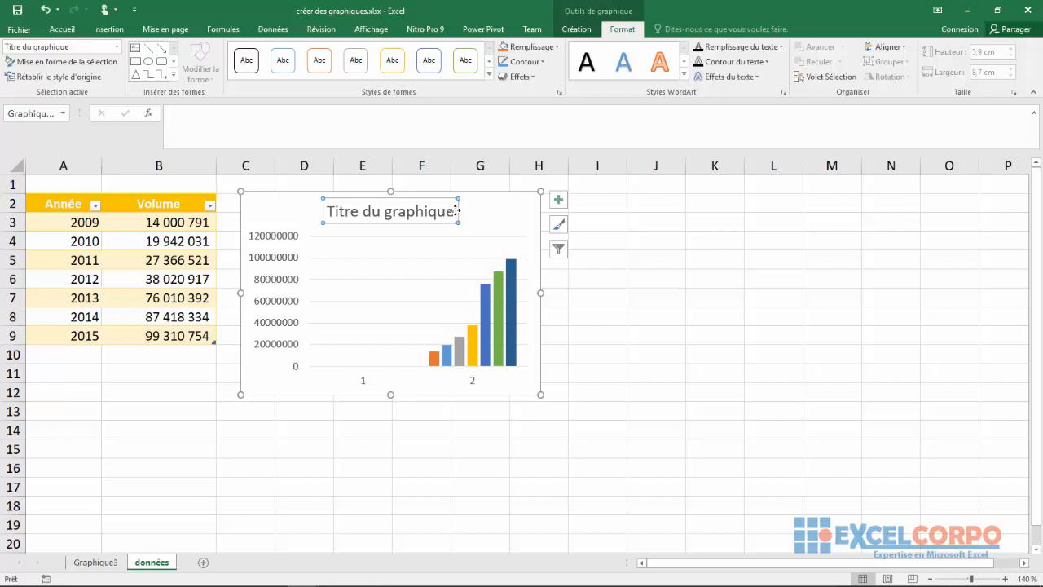
{"action": "key", "text": "Delete"}
{"action": "key", "text": "Delete"}
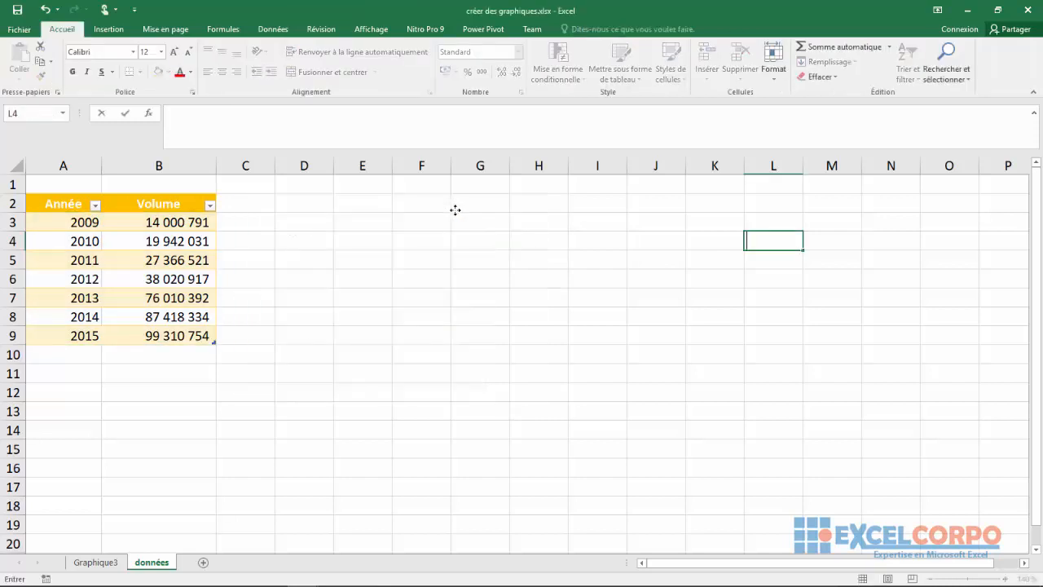
{"action": "key", "text": "ctrl+z"}
{"action": "key", "text": "ctrl+z"}
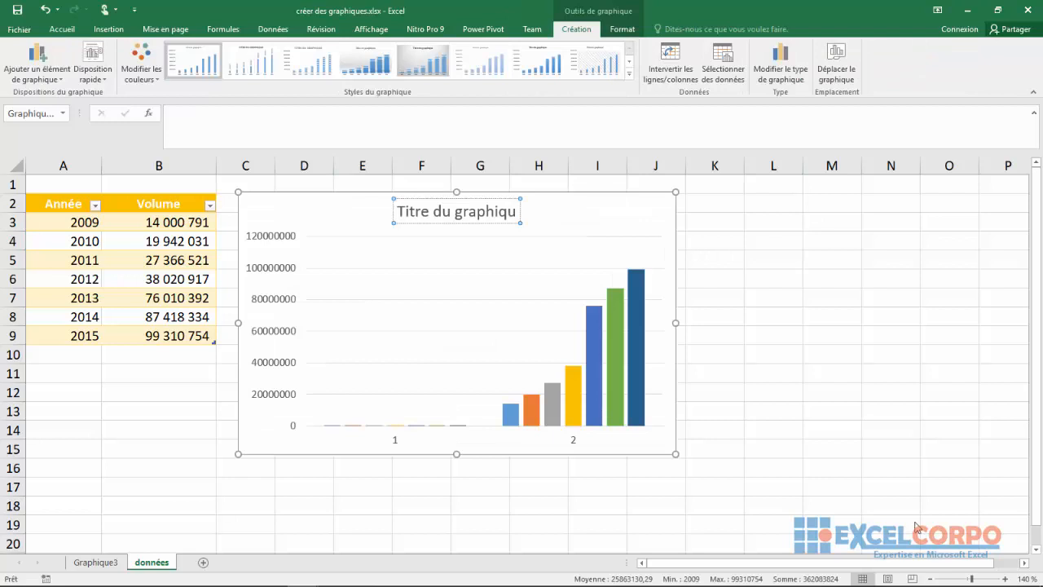
Delete the title and the horizontal gridlines from the chart, leaving its plot area selected.
{"action": "left_click", "coordinate": [521, 205]}
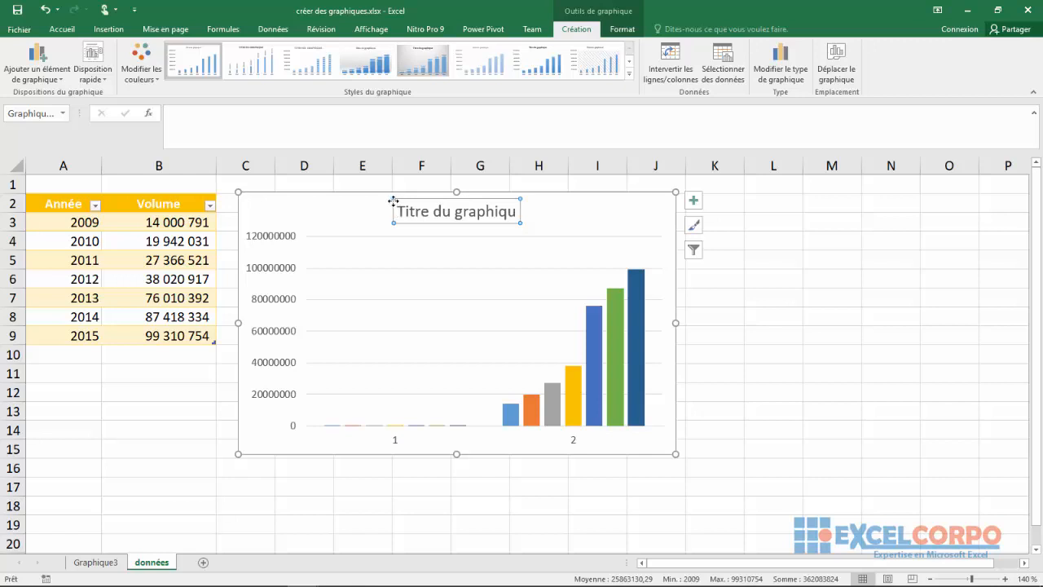
{"action": "key", "text": "Delete"}
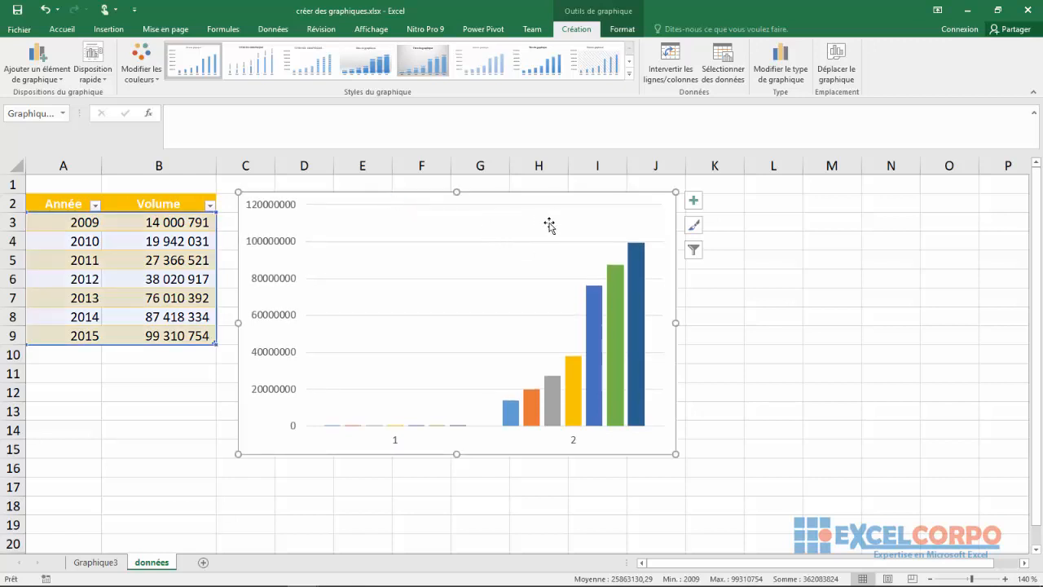
{"action": "left_click", "coordinate": [509, 207]}
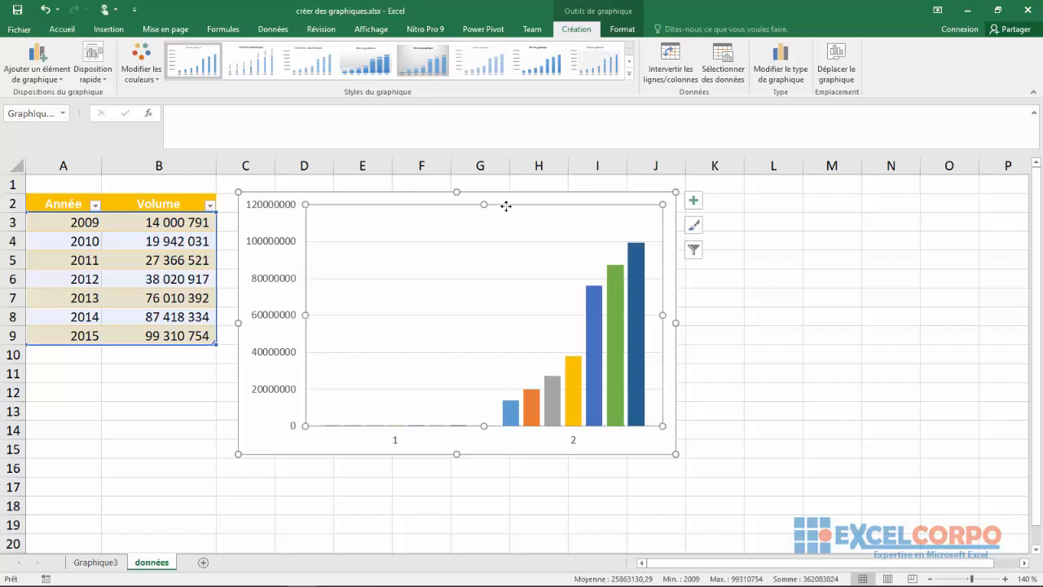
{"action": "left_click", "coordinate": [472, 242]}
{"action": "key", "text": "Escape"}
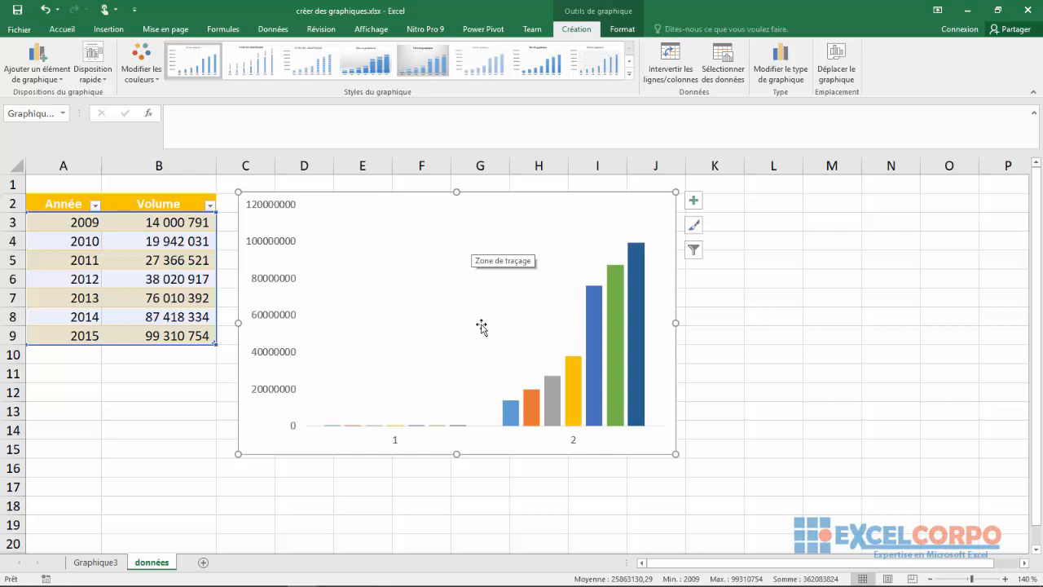
{"action": "left_click", "coordinate": [440, 269]}
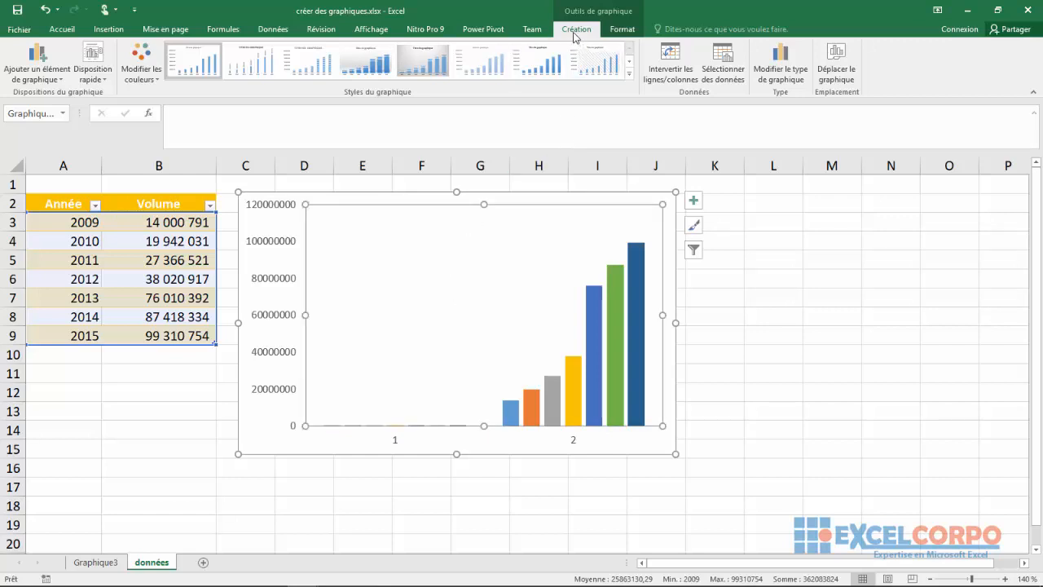
Move the embedded column chart into the Graphique3 sheet as an object.
{"action": "left_click", "coordinate": [835, 72]}
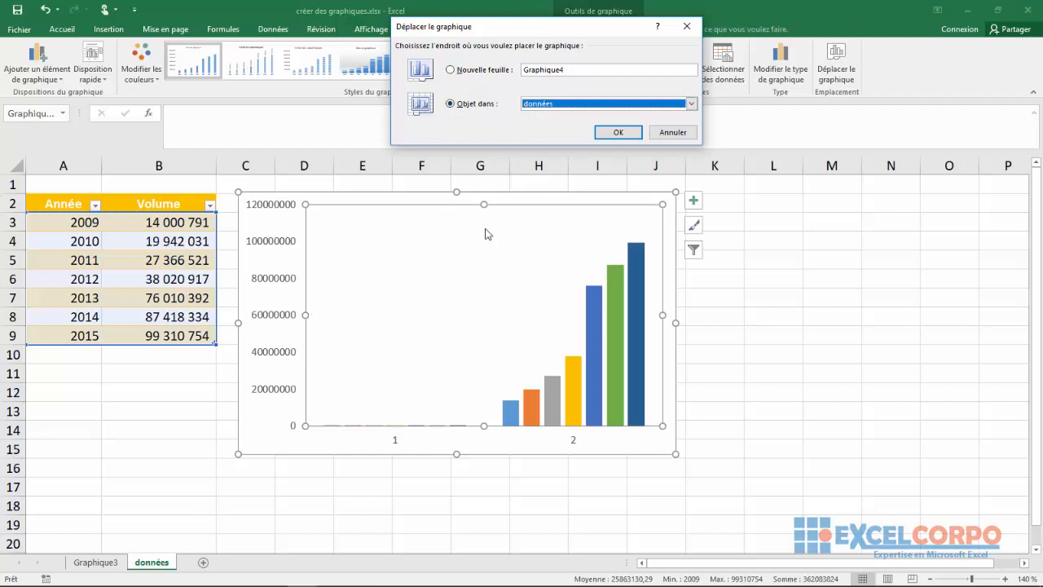
{"action": "left_click", "coordinate": [691, 105]}
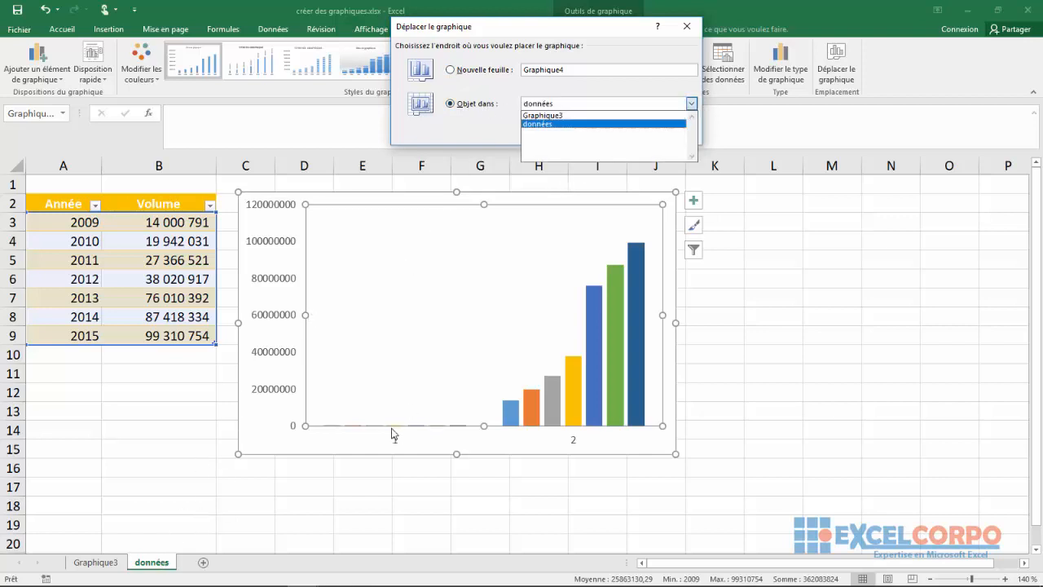
{"action": "left_click", "coordinate": [555, 115]}
{"action": "left_click", "coordinate": [618, 132]}
Reposition the small inserted chart to the upper-left corner of the large chart on Graphique3.
{"action": "left_click", "coordinate": [475, 204]}
{"action": "left_click", "coordinate": [477, 199]}
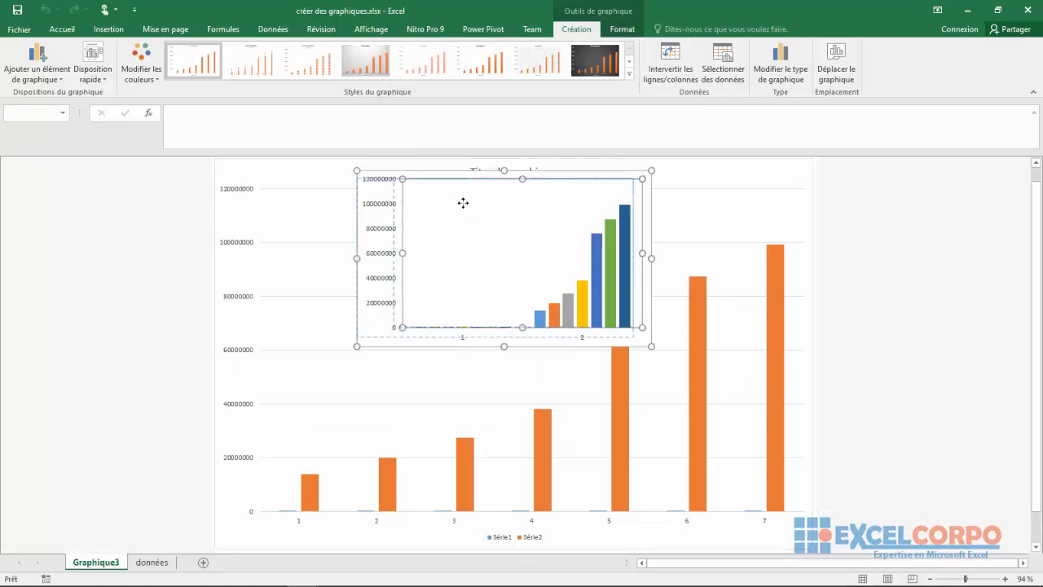
{"action": "left_click", "coordinate": [504, 170]}
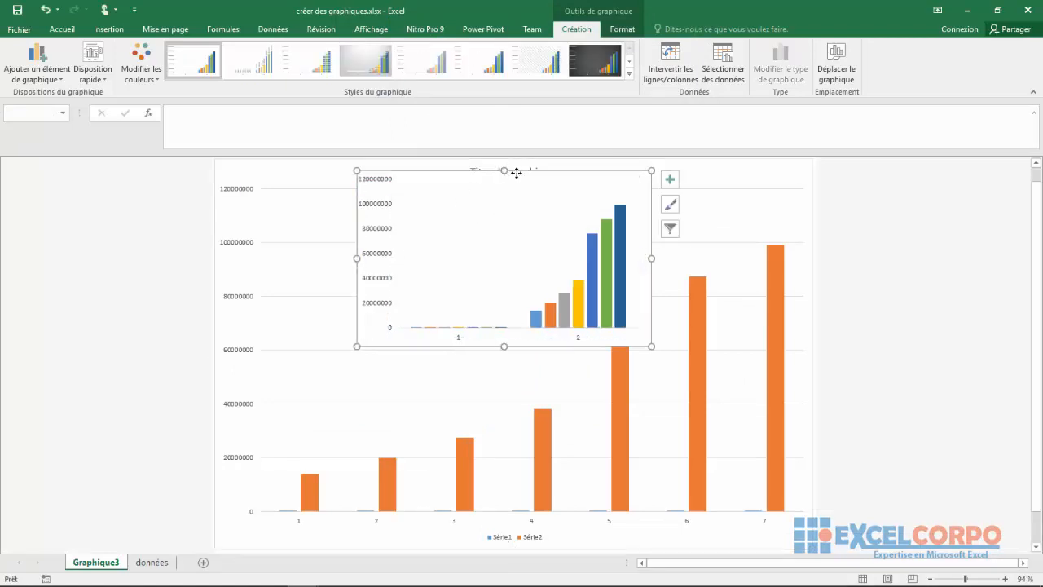
{"action": "left_click_drag", "start_coordinate": [520, 173], "coordinate": [366, 163]}
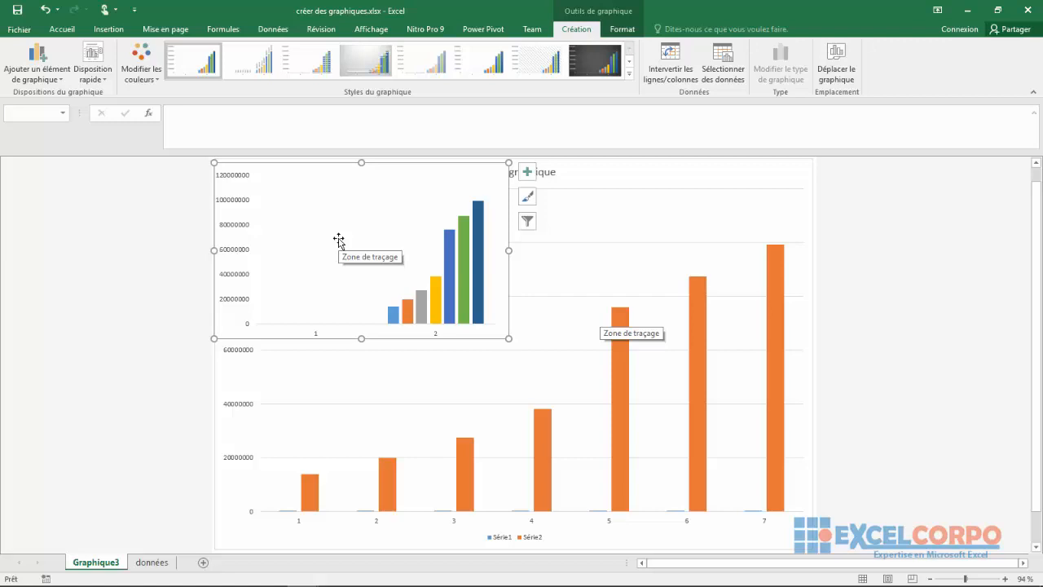
Move the small multicoloured chart from Graphique3 to a new chart sheet named "Graphique base de données".
{"action": "left_click", "coordinate": [914, 526]}
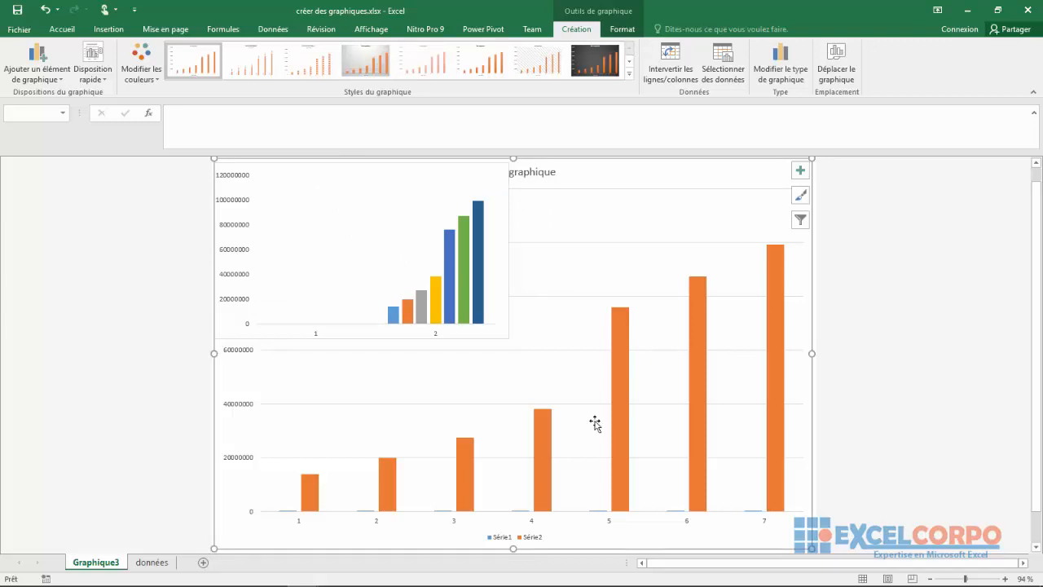
{"action": "left_click", "coordinate": [363, 204]}
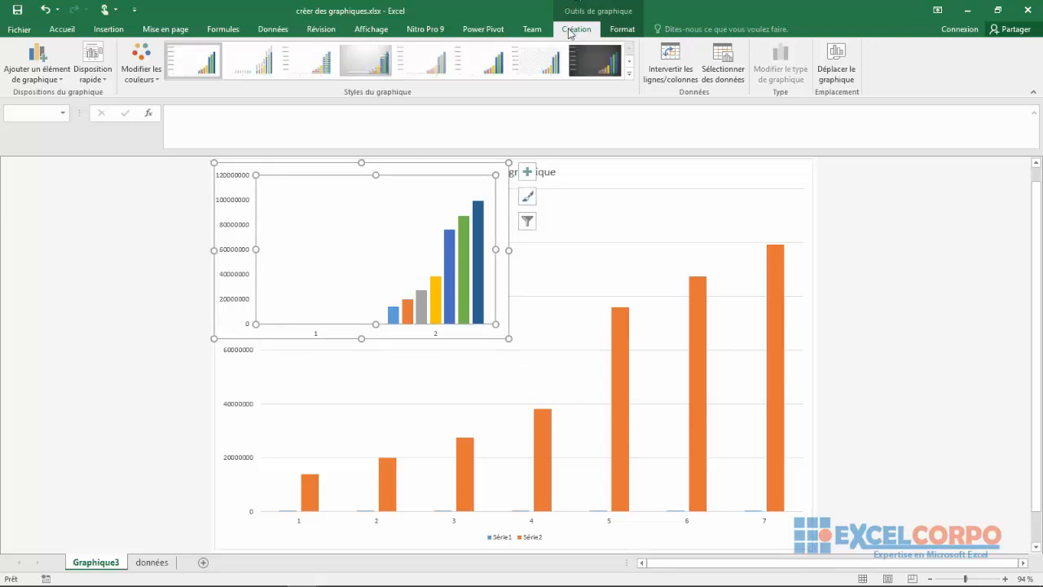
{"action": "left_click", "coordinate": [834, 63]}
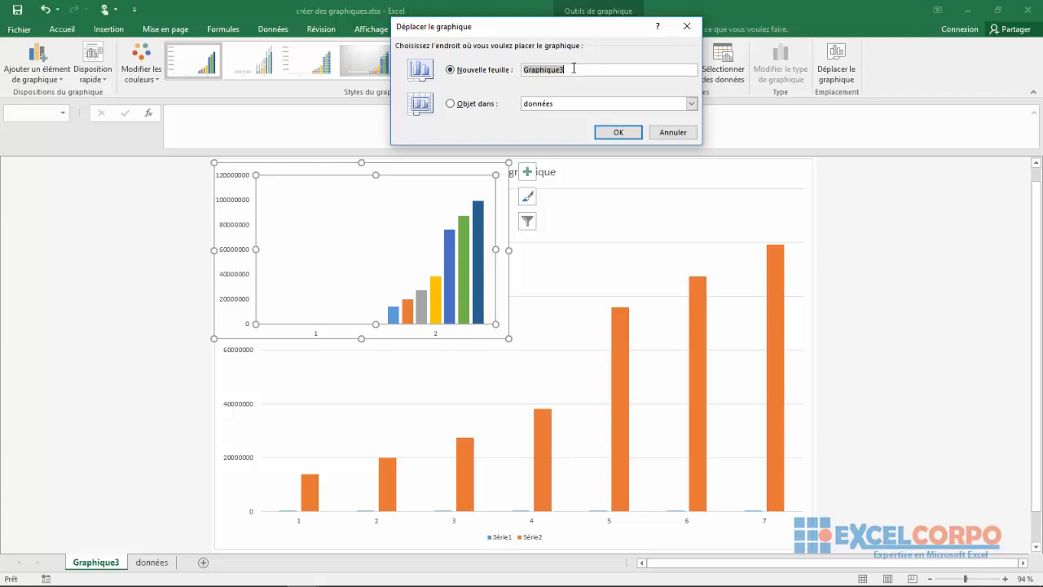
{"action": "left_click", "coordinate": [569, 69]}
{"action": "key", "text": "BackSpace"}
{"action": "key", "text": "BackSpace"}
{"action": "key", "text": "BackSpace"}
{"action": "key", "text": "BackSpace"}
{"action": "key", "text": "BackSpace"}
{"action": "key", "text": "BackSpace"}
{"action": "type", "text": "hique base de données"}
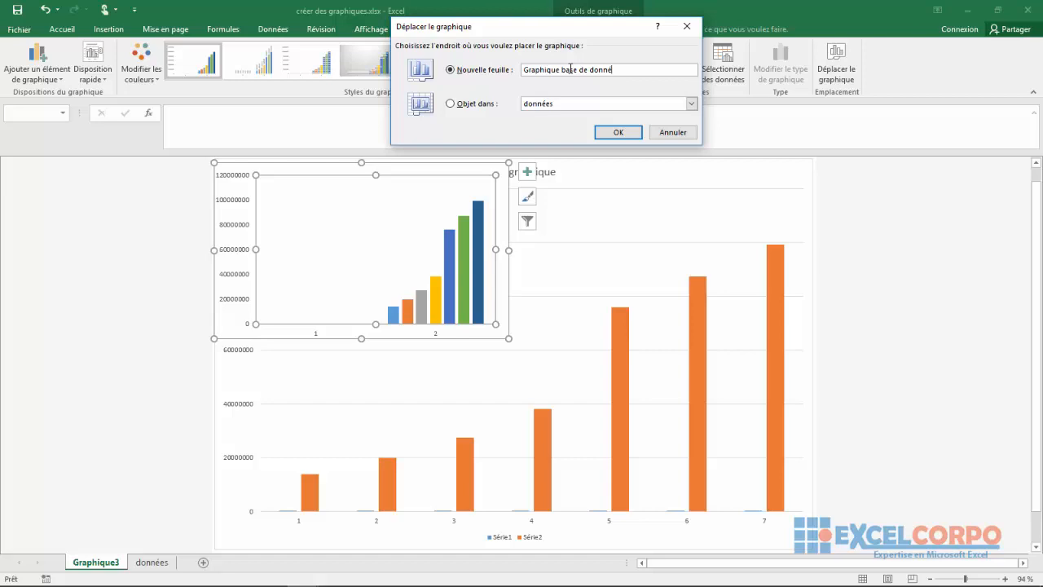
{"action": "left_click", "coordinate": [616, 133]}
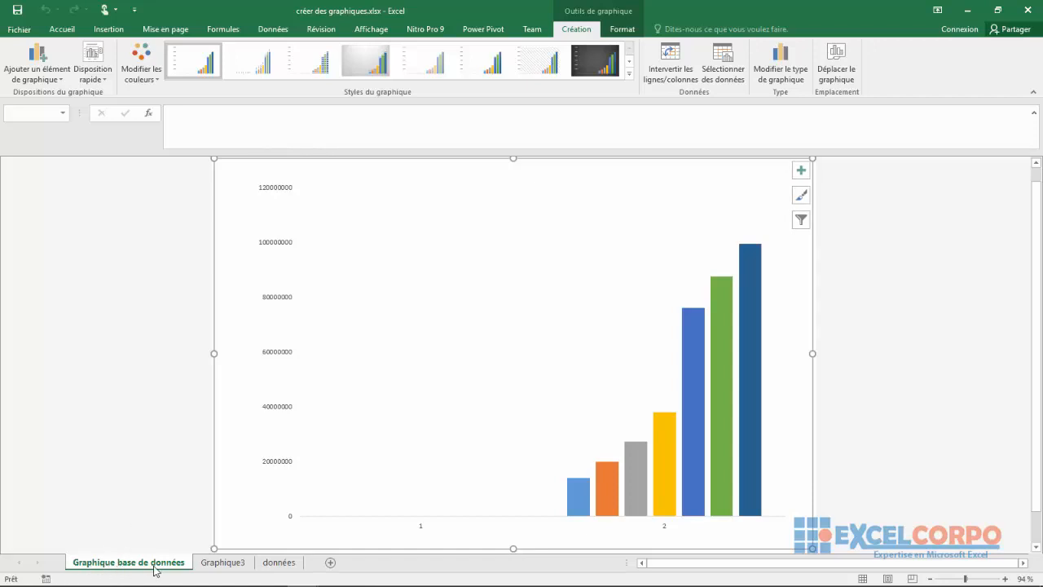
Change the chart on the "Graphique base de données" sheet to the basic line type (Courbes) and select its plot area.
{"action": "left_click", "coordinate": [419, 380]}
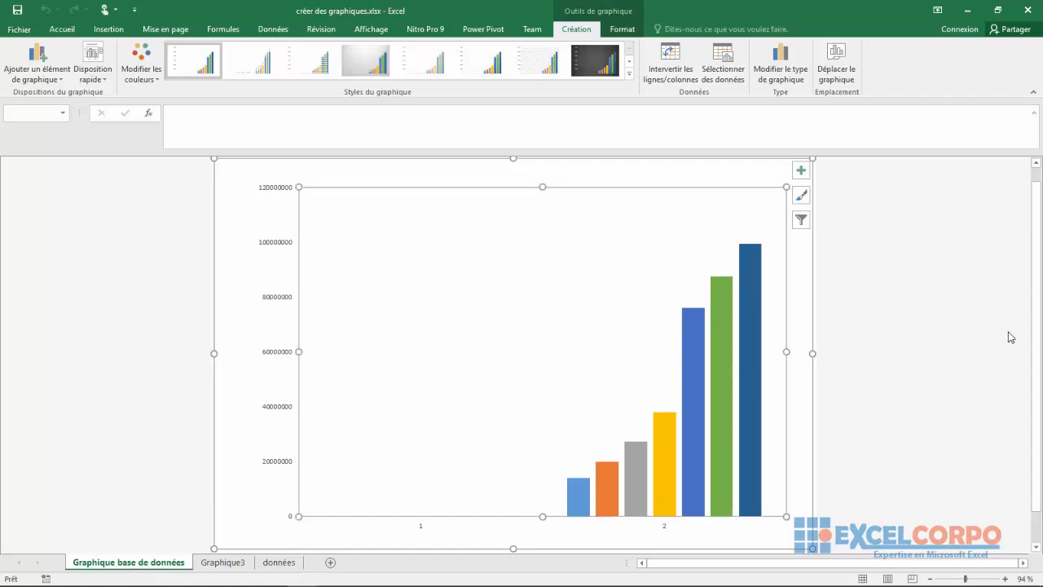
{"action": "left_click_drag", "start_coordinate": [1039, 273], "coordinate": [1041, 359]}
{"action": "left_click", "coordinate": [934, 275]}
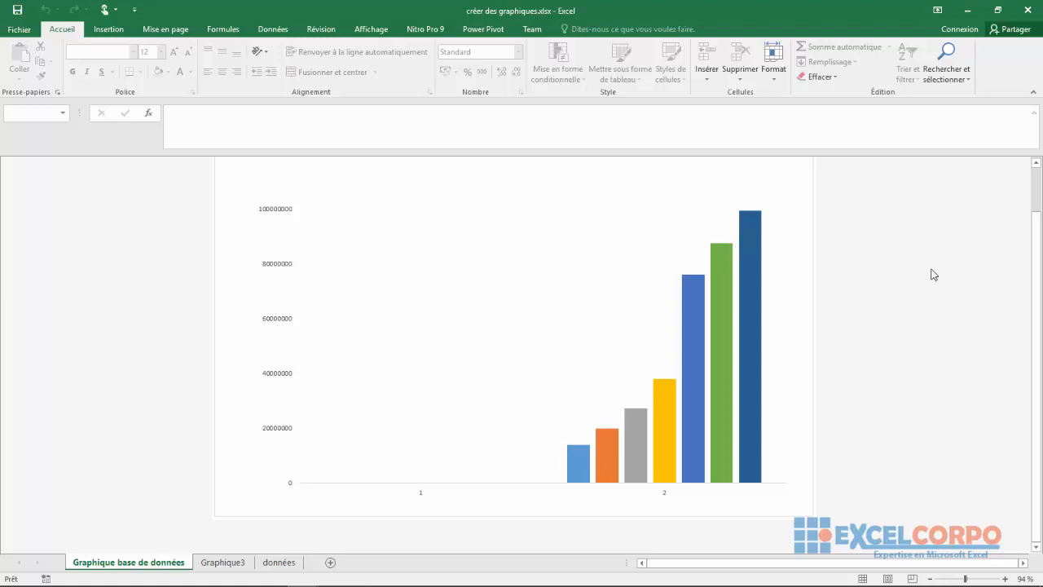
{"action": "left_click", "coordinate": [644, 248]}
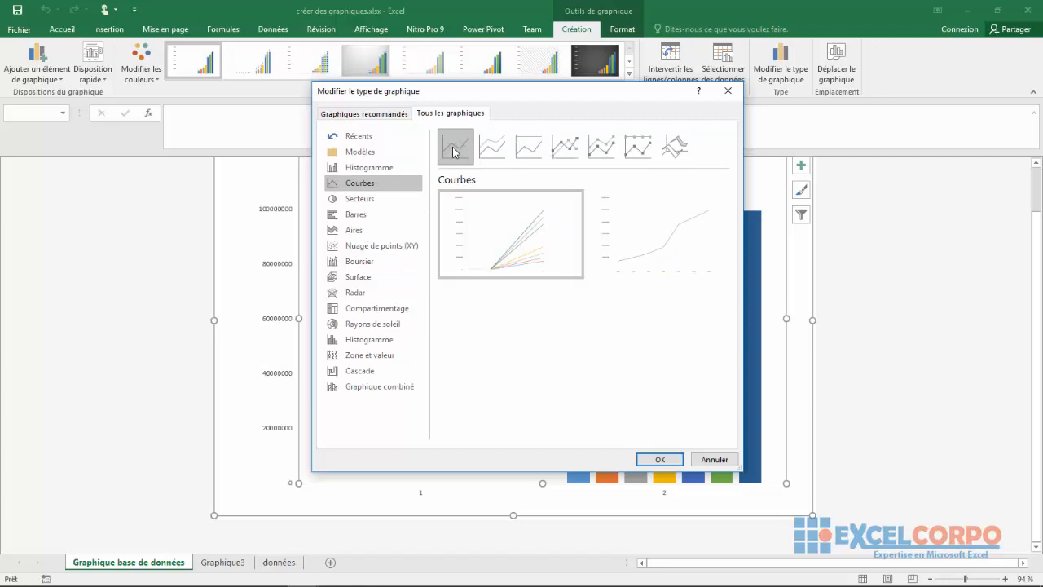
{"action": "left_click", "coordinate": [654, 458]}
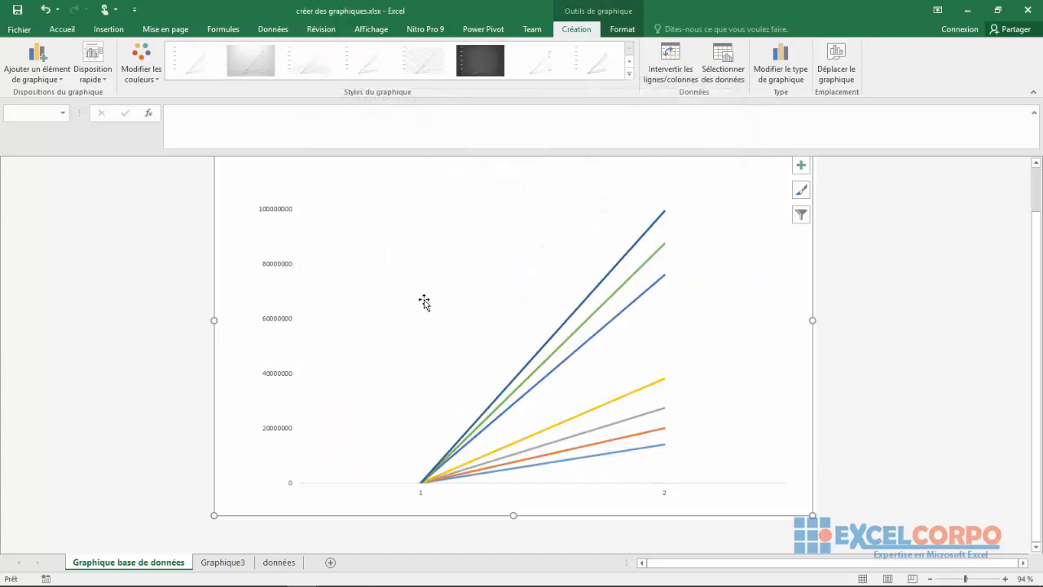
{"action": "left_click", "coordinate": [451, 295]}
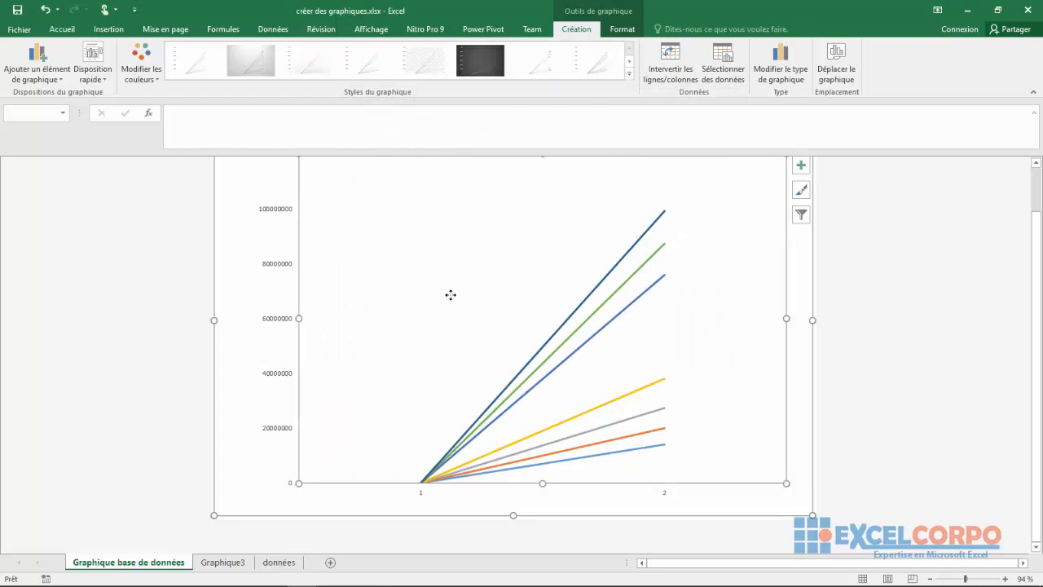